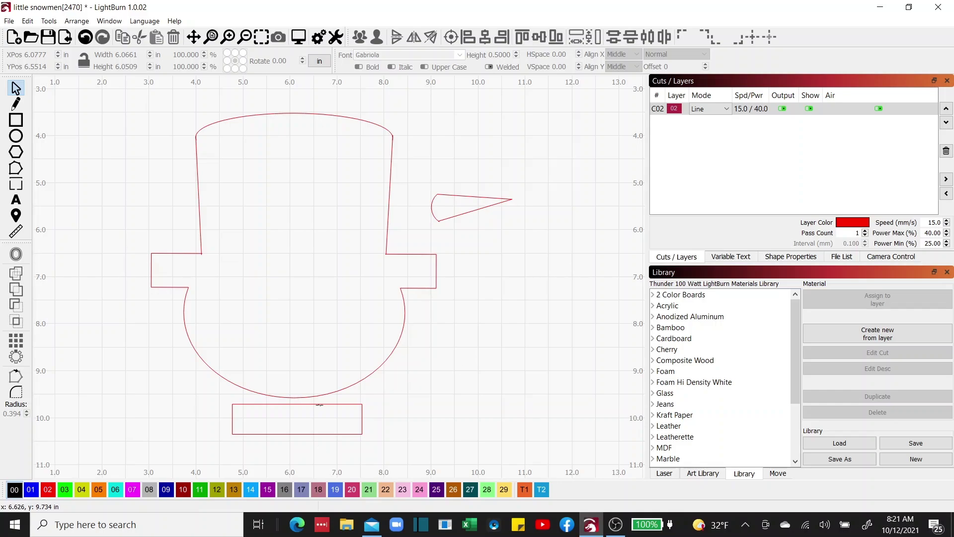
- Move the base rectangle up about 0.2 in so it overlaps the bottom of the snowman's face
{"action": "left_click", "coordinate": [319, 405]}
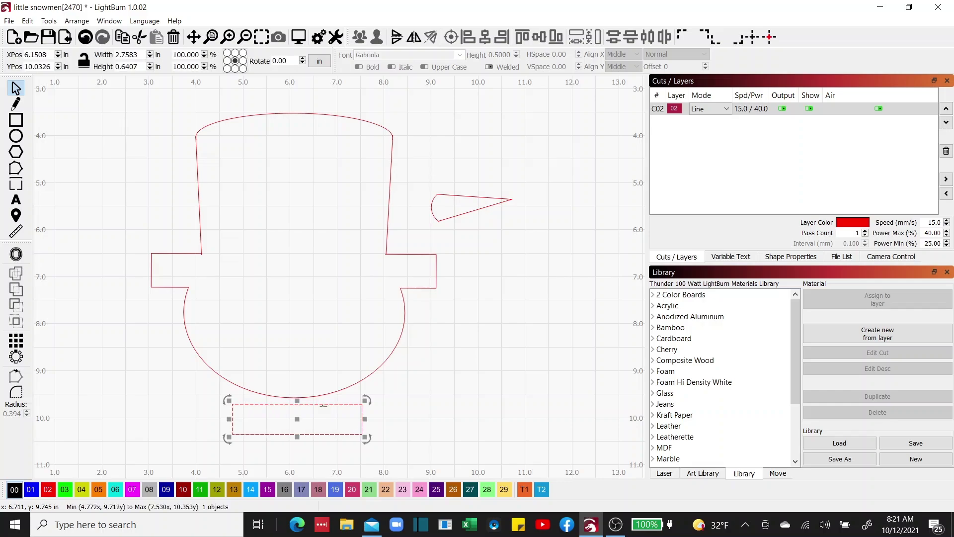
{"action": "key", "text": "Up"}
{"action": "key", "text": "Up"}
{"action": "key", "text": "Up"}
{"action": "key", "text": "Up"}
{"action": "key", "text": "Up"}
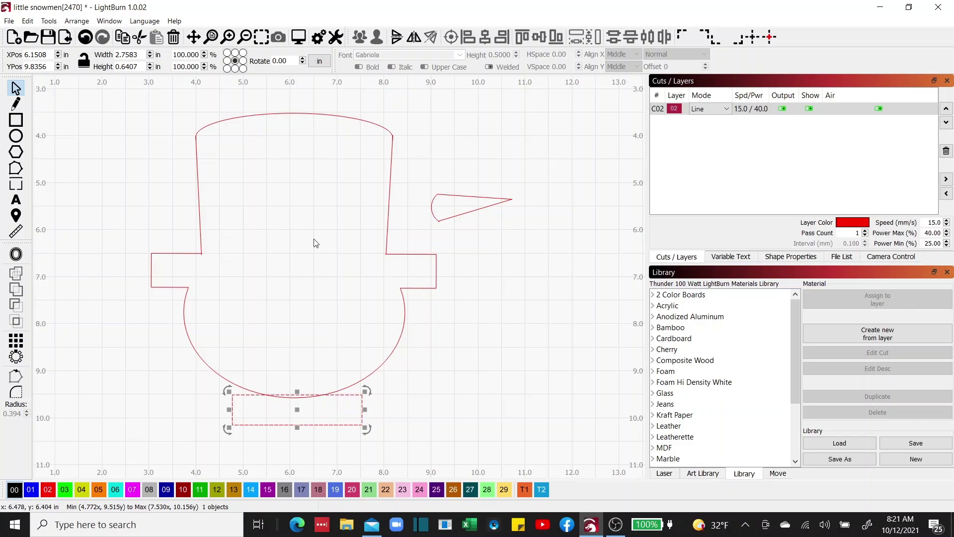
{"action": "left_click", "coordinate": [128, 108]}
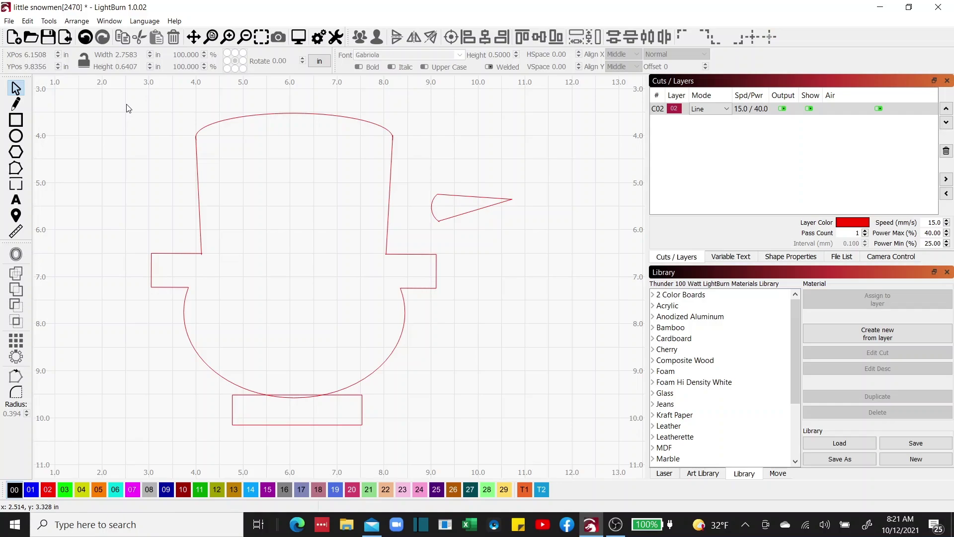
- Try to weld the snowman outline and the base rectangle together, and undo the weld
{"action": "left_click_drag", "start_coordinate": [126, 103], "coordinate": [466, 464]}
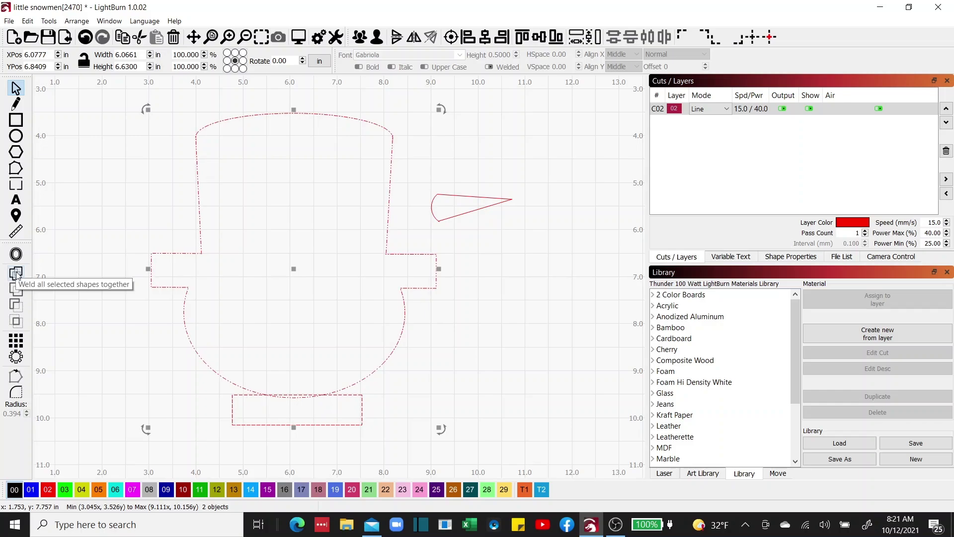
{"action": "left_click", "coordinate": [16, 274]}
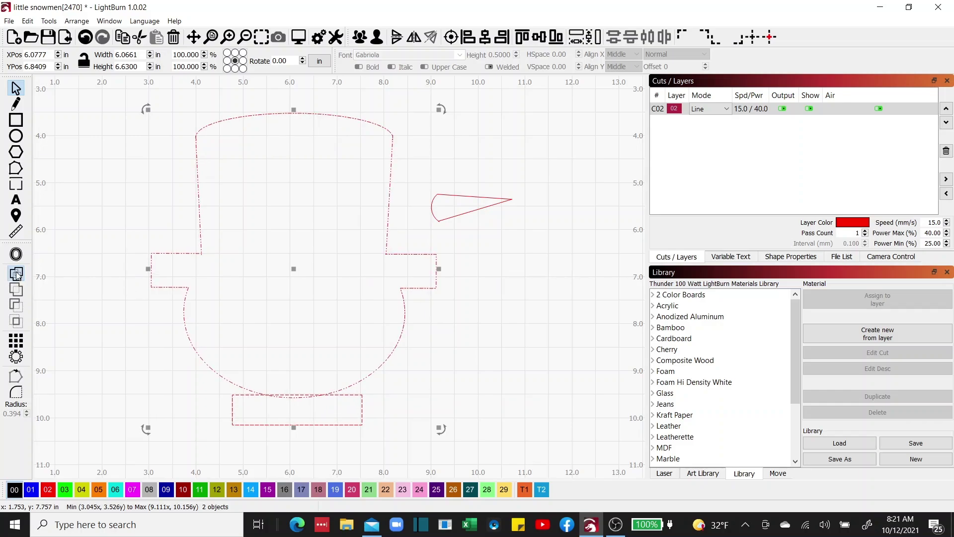
{"action": "left_click", "coordinate": [17, 274]}
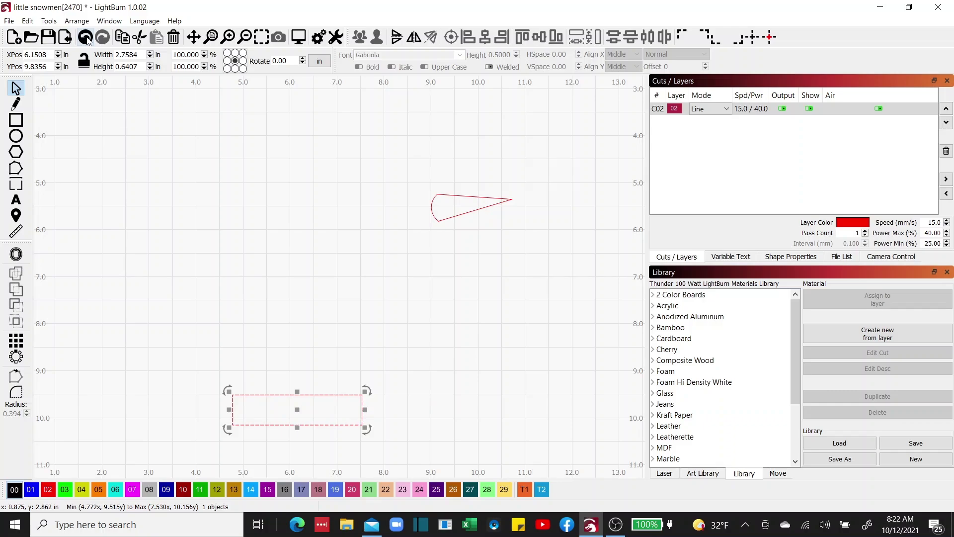
{"action": "left_click", "coordinate": [86, 38]}
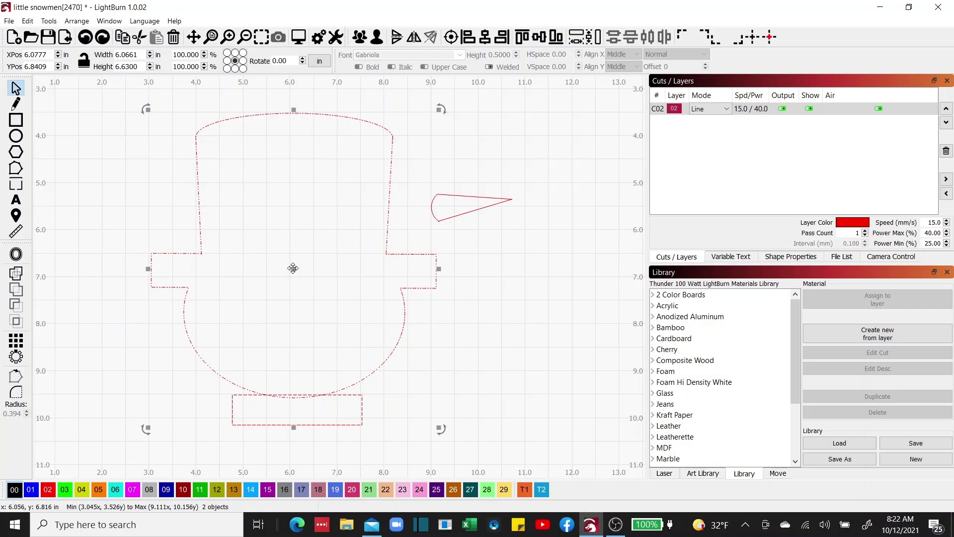
- Move the snowman outline and base rectangle together to about X 5.59, Y 6.81 in
{"action": "left_click_drag", "start_coordinate": [293, 268], "coordinate": [270, 267]}
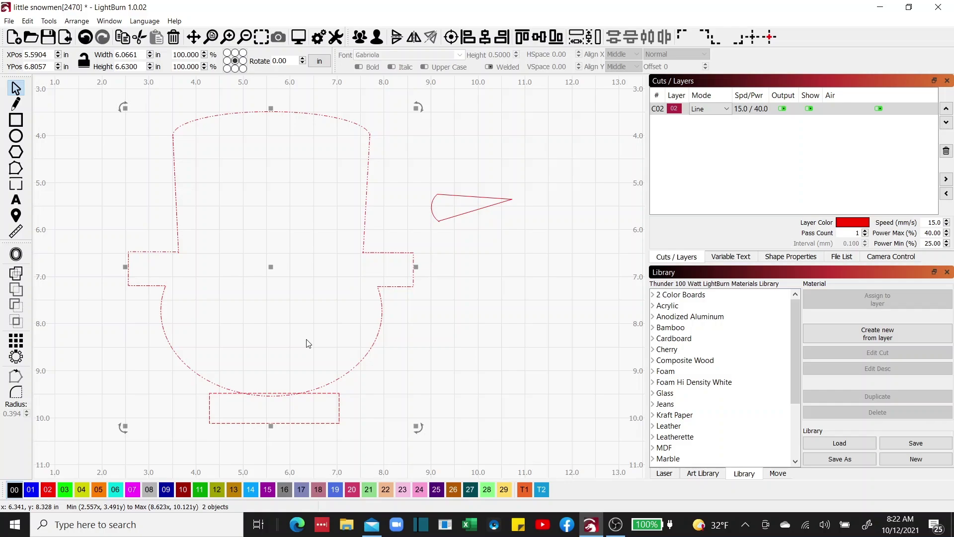
{"action": "left_click", "coordinate": [421, 393]}
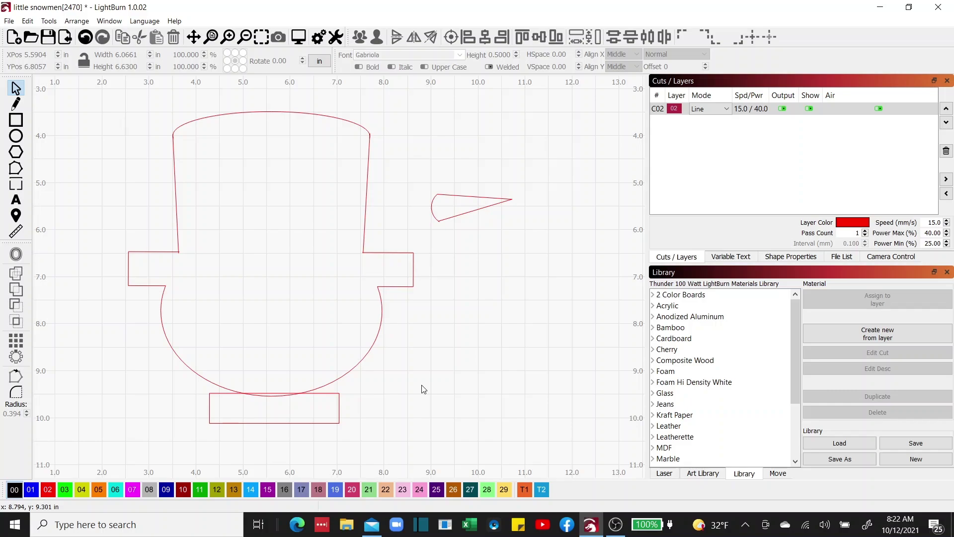
- Open the online LightBurn documentation and search it for "weld"
{"action": "left_click", "coordinate": [175, 21]}
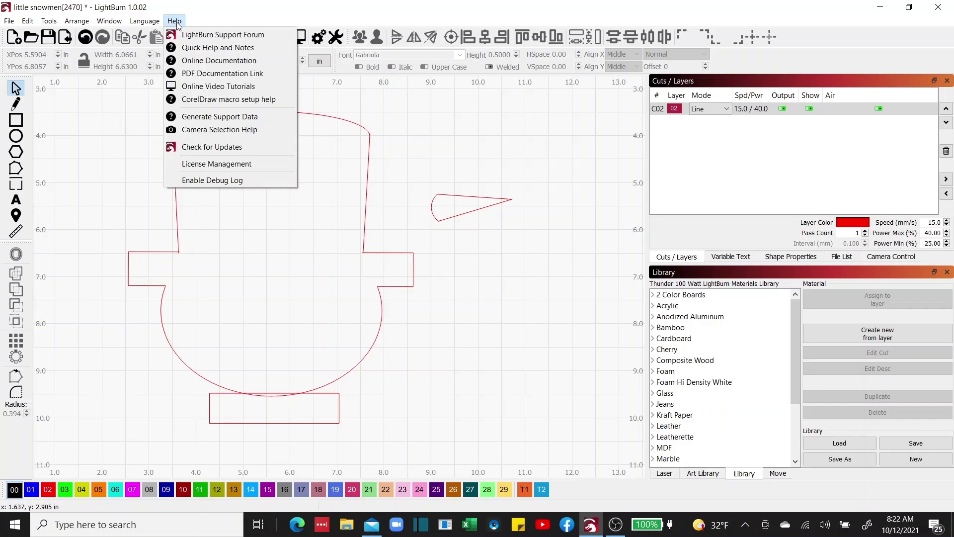
{"action": "left_click", "coordinate": [218, 121]}
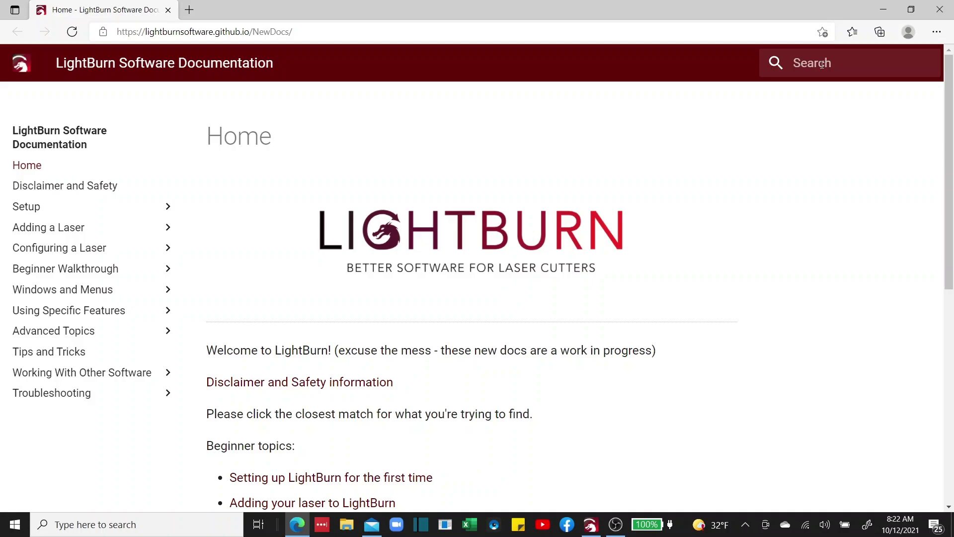
{"action": "left_click", "coordinate": [821, 64]}
{"action": "type", "text": "weld"}
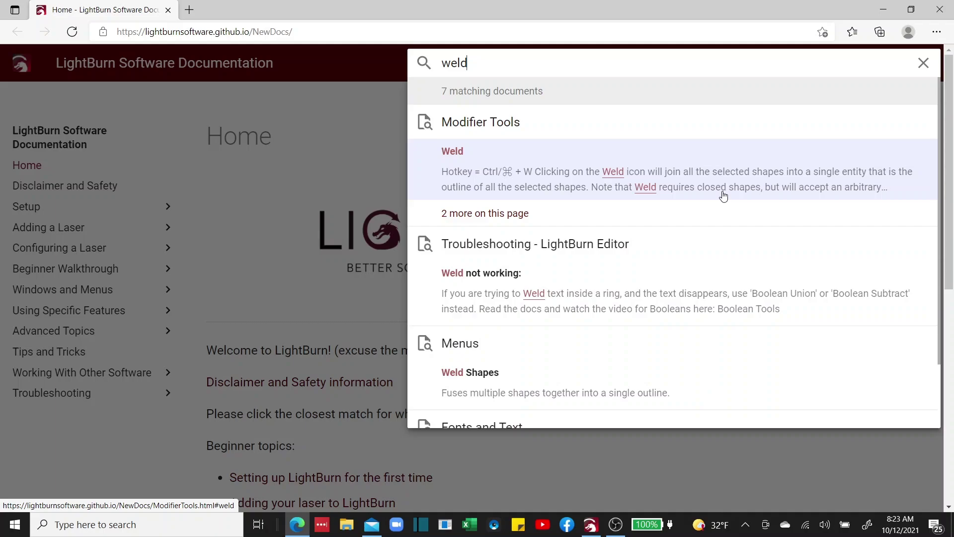
- Switch back to LightBurn and ungroup the snowman outline into its separate segments
{"action": "key", "text": "alt+Tab"}
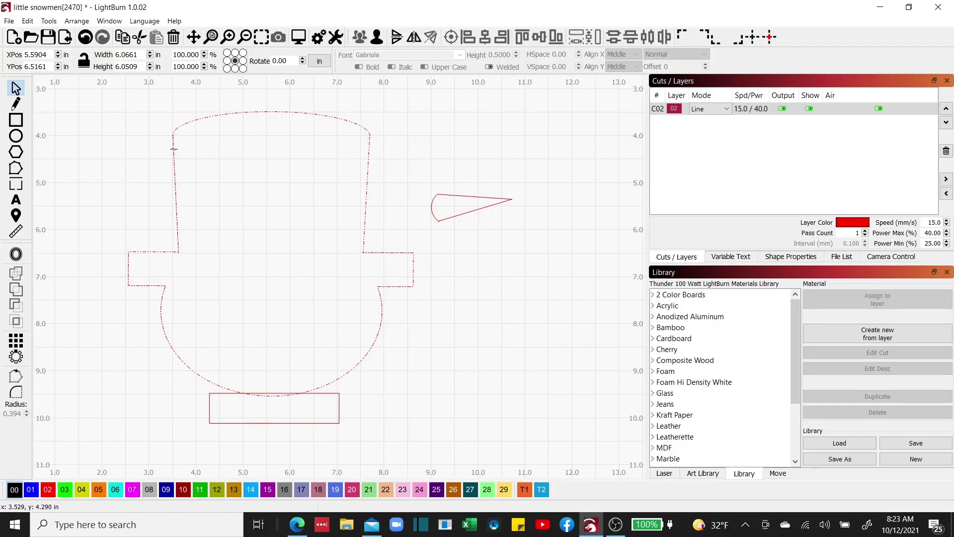
{"action": "left_click", "coordinate": [173, 149]}
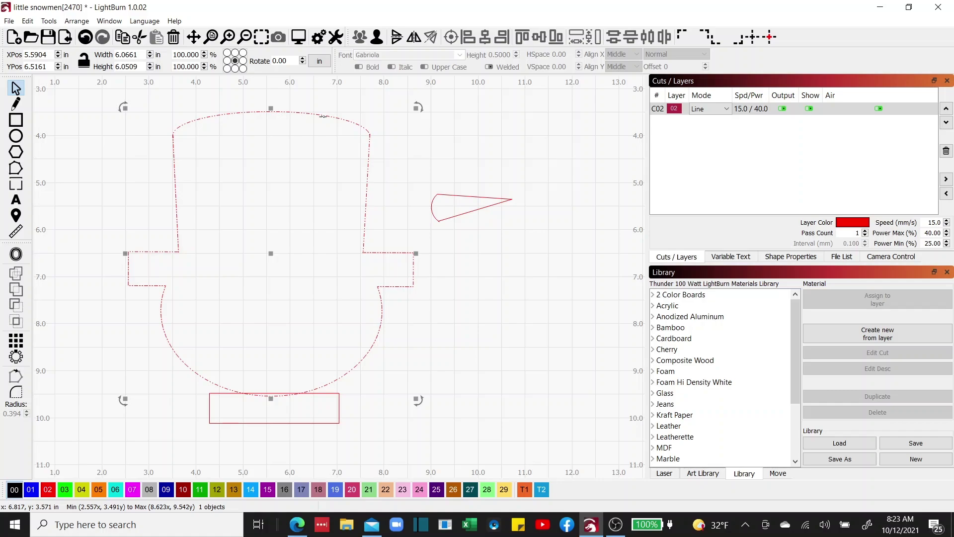
{"action": "key", "text": "ctrl+u"}
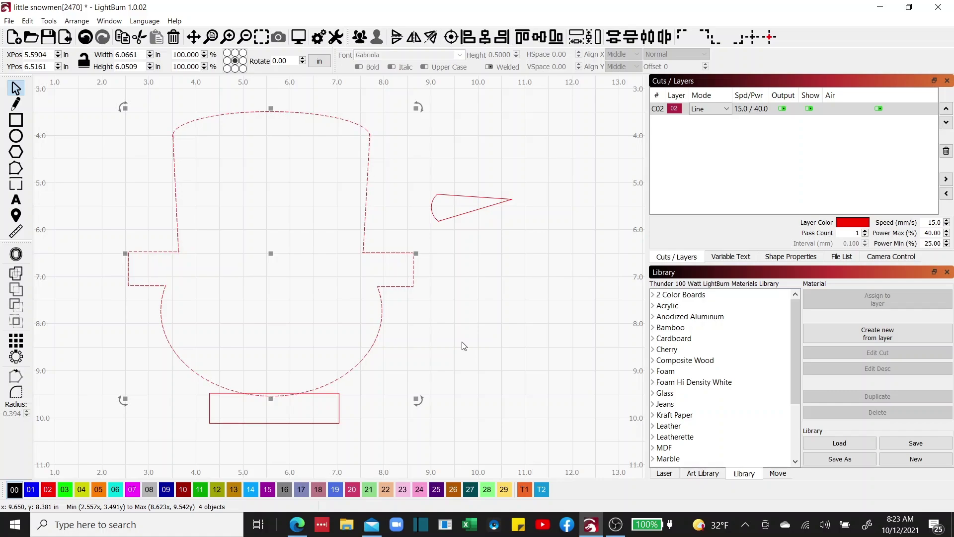
{"action": "left_click", "coordinate": [475, 344]}
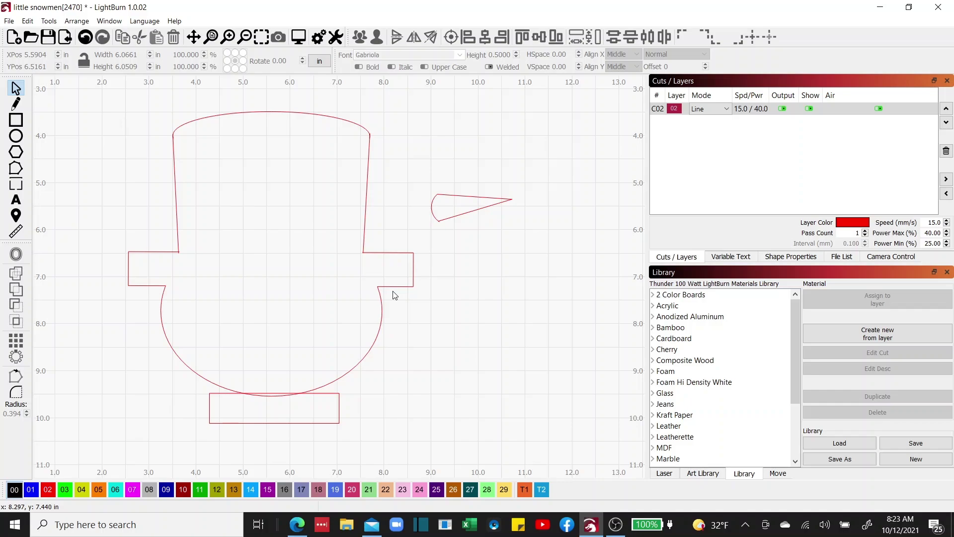
- Examine the hat side, hat top, brim-and-face line and base rectangle individually to see which are open or closed shapes
{"action": "left_click", "coordinate": [367, 194]}
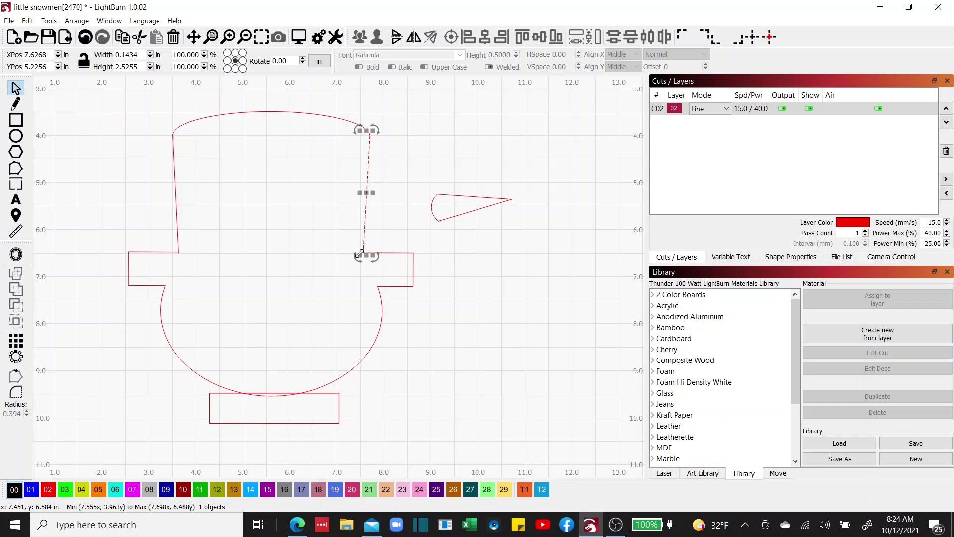
{"action": "left_click", "coordinate": [348, 122]}
{"action": "left_click", "coordinate": [154, 253]}
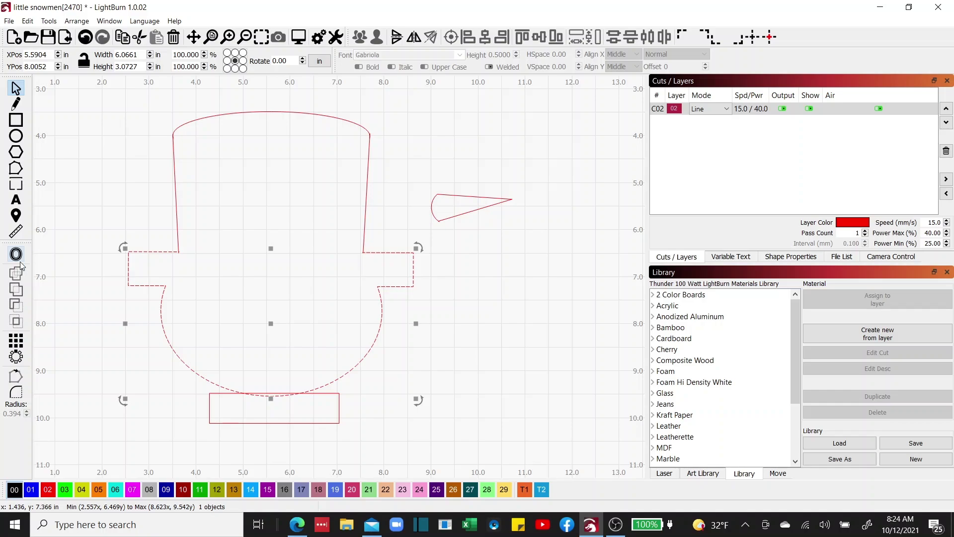
{"action": "key", "text": "Escape"}
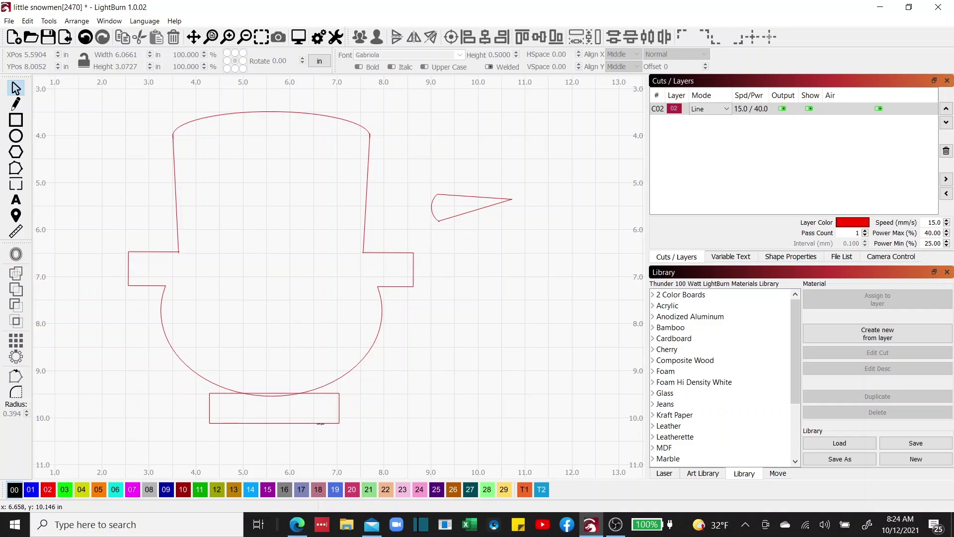
{"action": "left_click", "coordinate": [320, 423]}
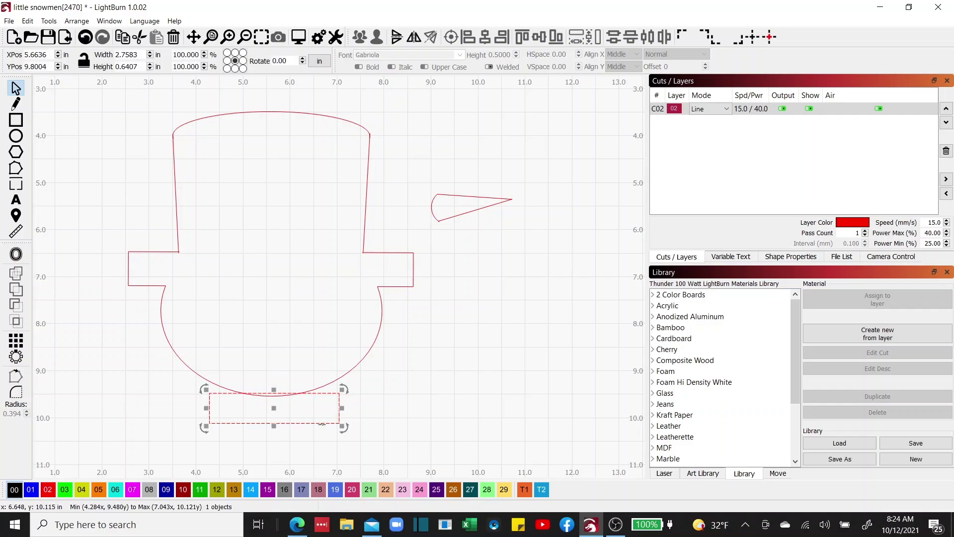
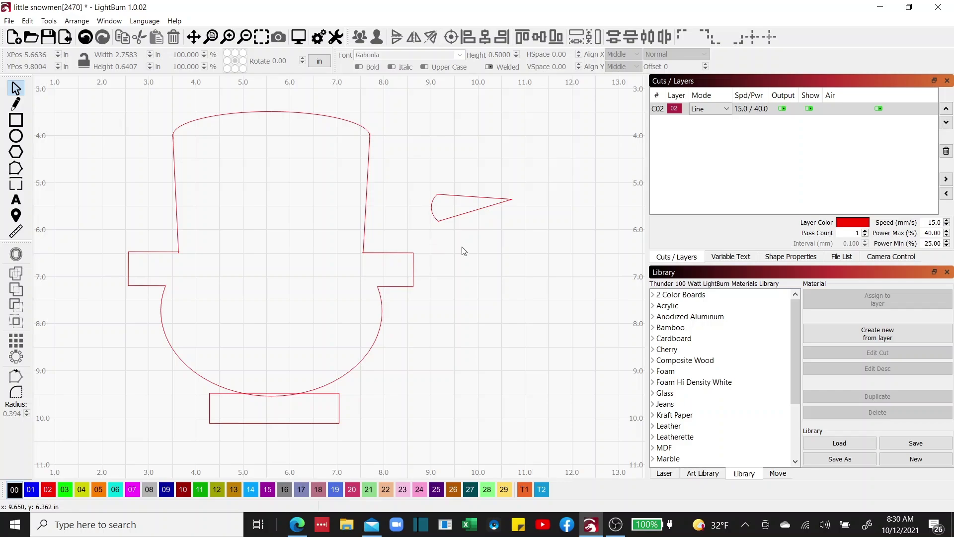
- Ungroup the carrot nose into its separate segments
{"action": "left_click", "coordinate": [455, 219]}
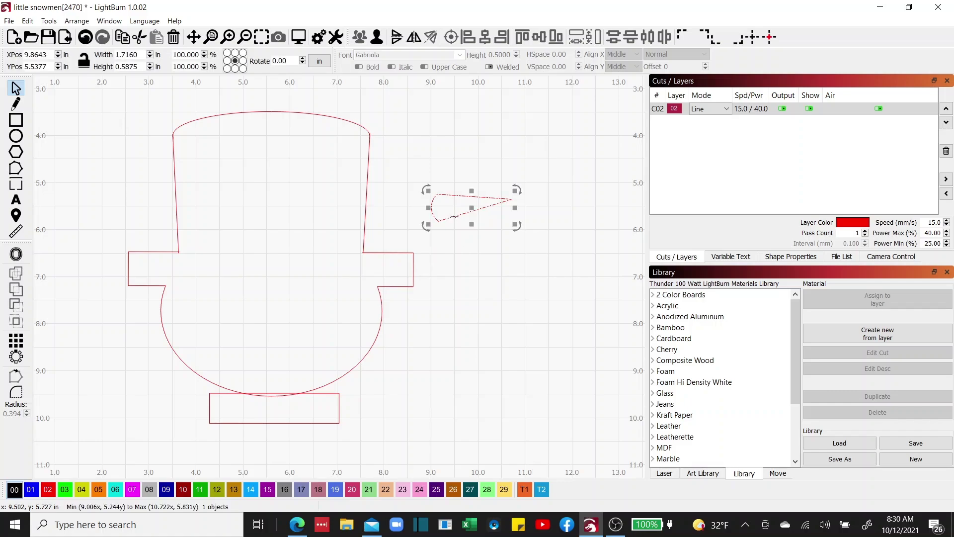
{"action": "scroll", "coordinate": [454, 217], "scroll_direction": "up", "scroll_amount": 4}
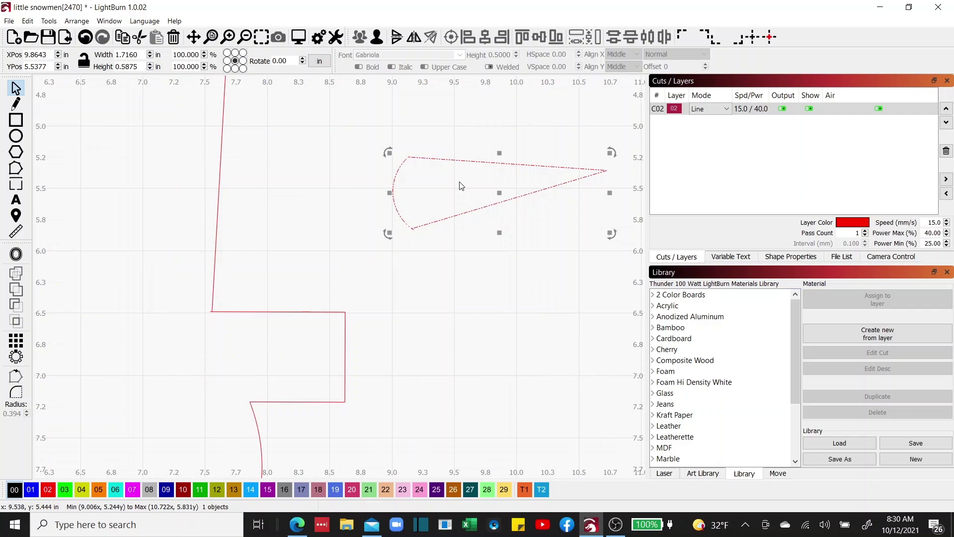
{"action": "left_click_drag", "start_coordinate": [461, 186], "coordinate": [417, 271]}
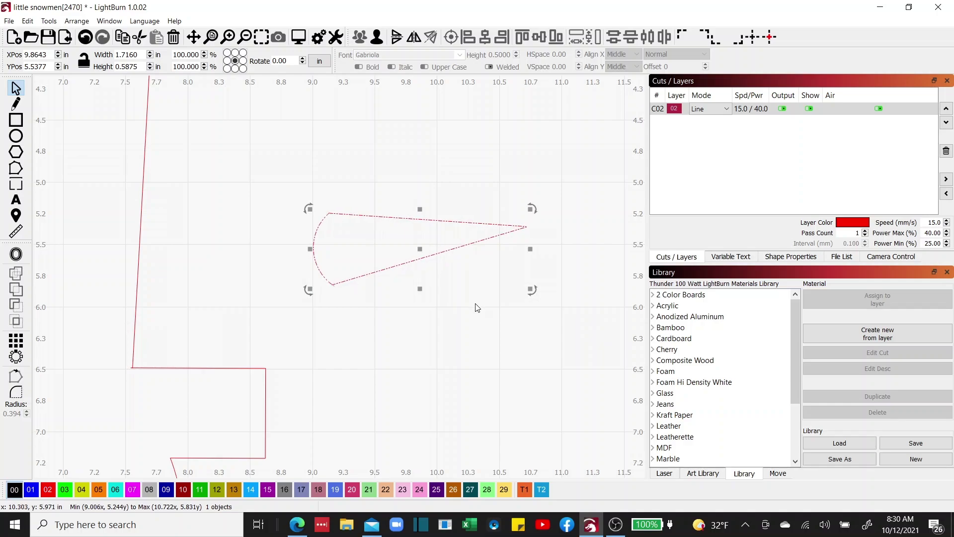
{"action": "left_click", "coordinate": [378, 40]}
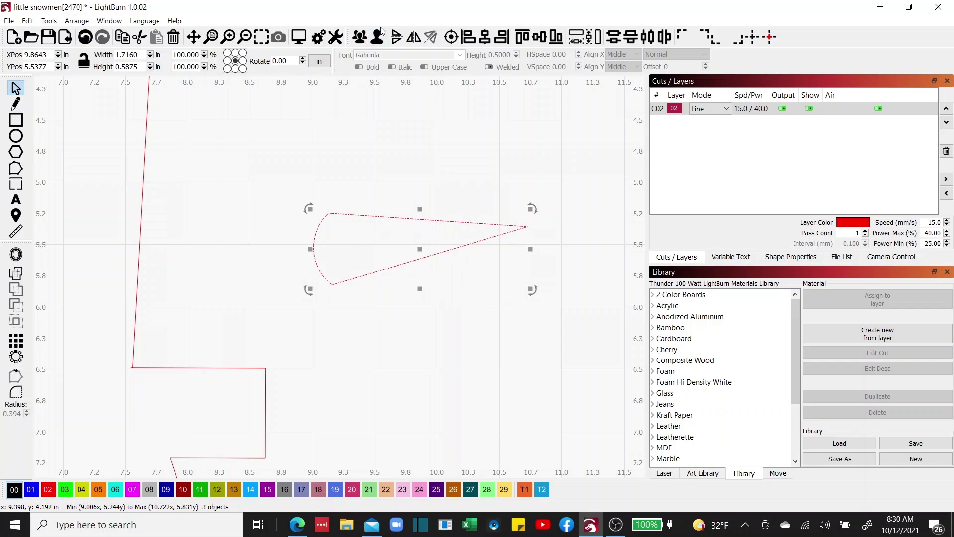
{"action": "left_click", "coordinate": [435, 324]}
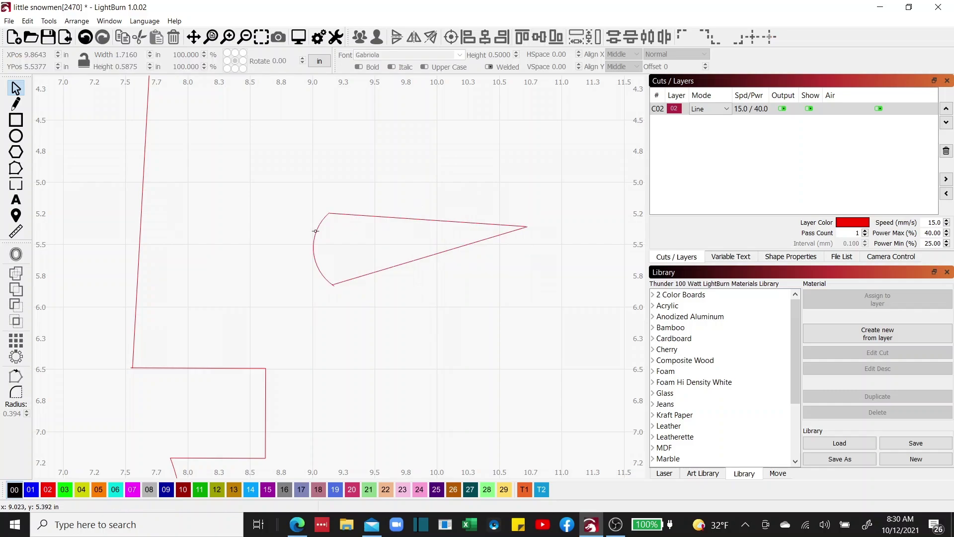
- Examine the nose's curved end as an individual segment
{"action": "left_click", "coordinate": [315, 231]}
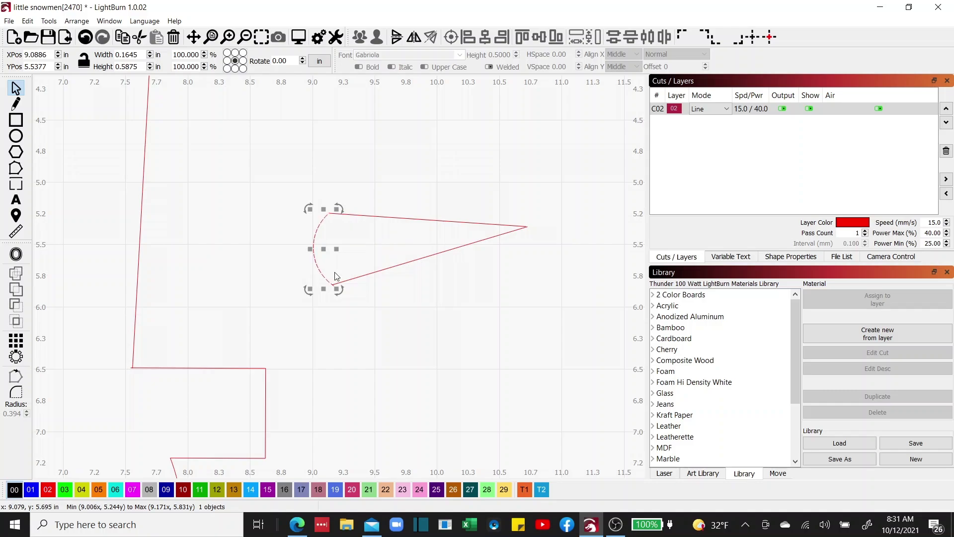
{"action": "scroll", "coordinate": [336, 276], "scroll_direction": "down", "scroll_amount": 4}
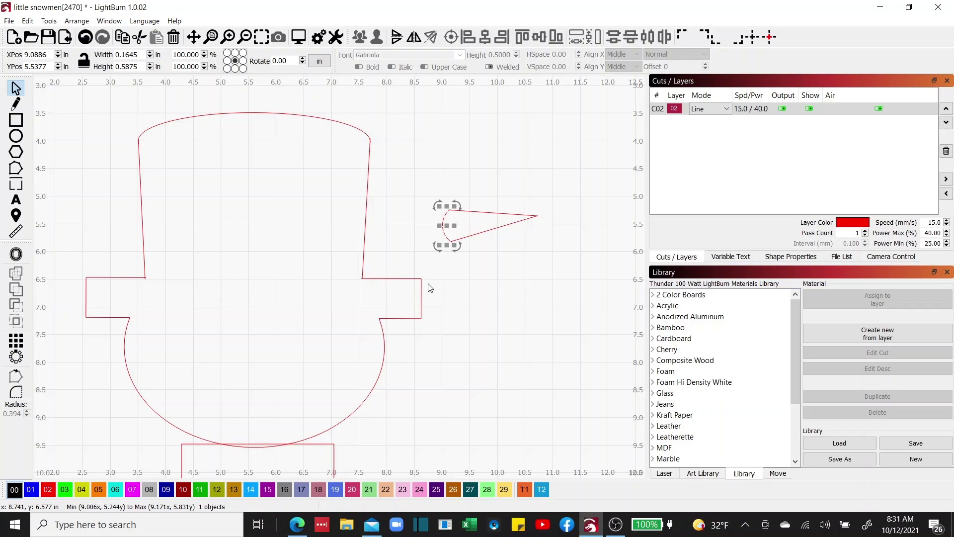
{"action": "left_click", "coordinate": [272, 341]}
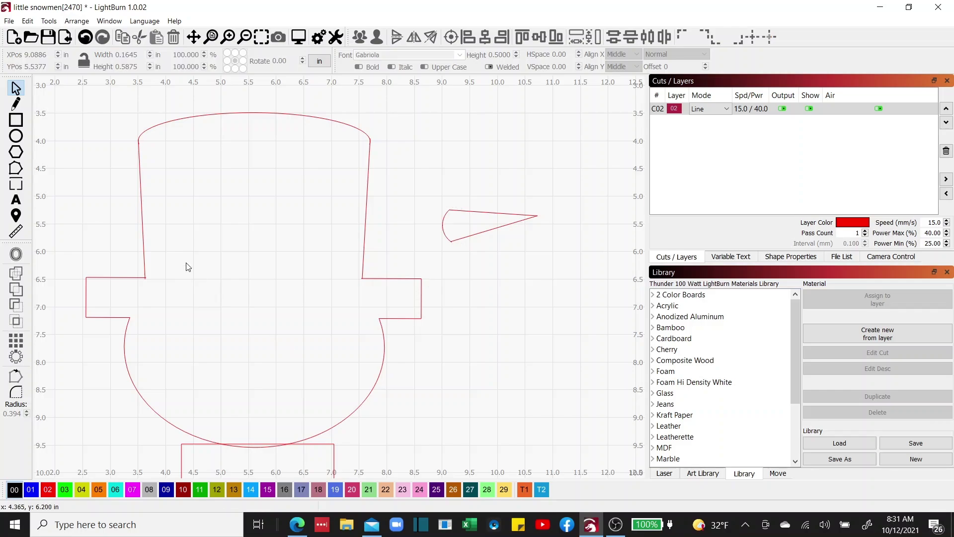
- Edit the snowman outline's nodes to join the hat's curved top to its left side line at the upper corner
{"action": "scroll", "coordinate": [224, 244], "scroll_direction": "up", "scroll_amount": 2}
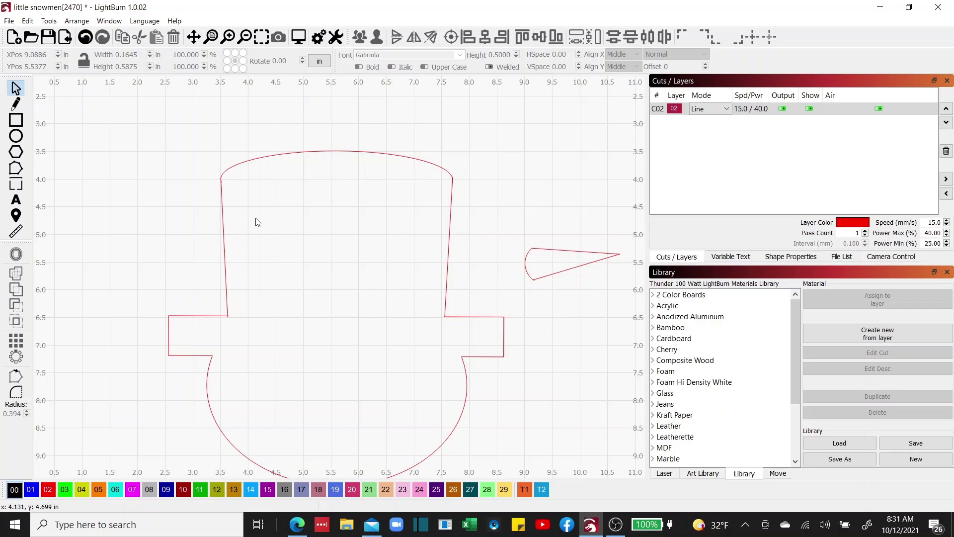
{"action": "scroll", "coordinate": [196, 185], "scroll_direction": "down", "scroll_amount": 1}
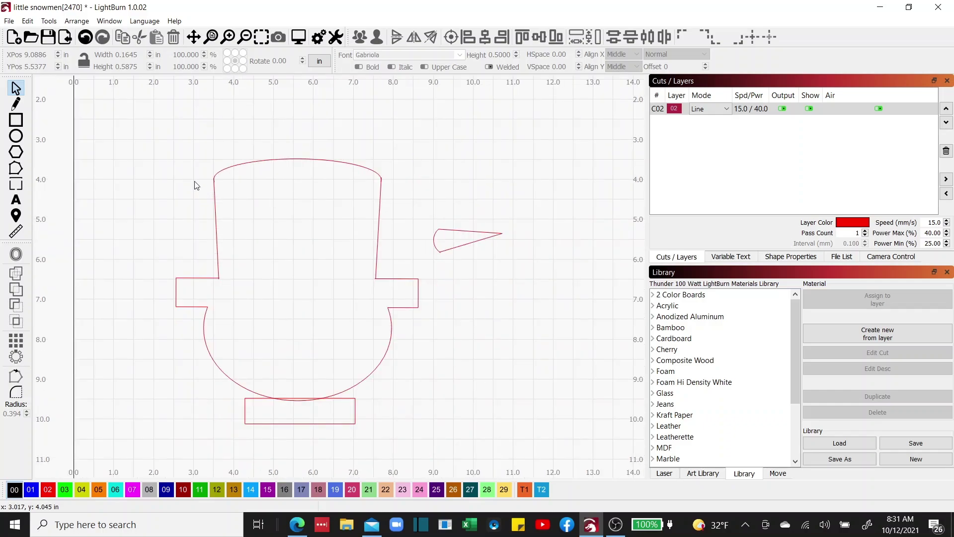
{"action": "left_click", "coordinate": [195, 185]}
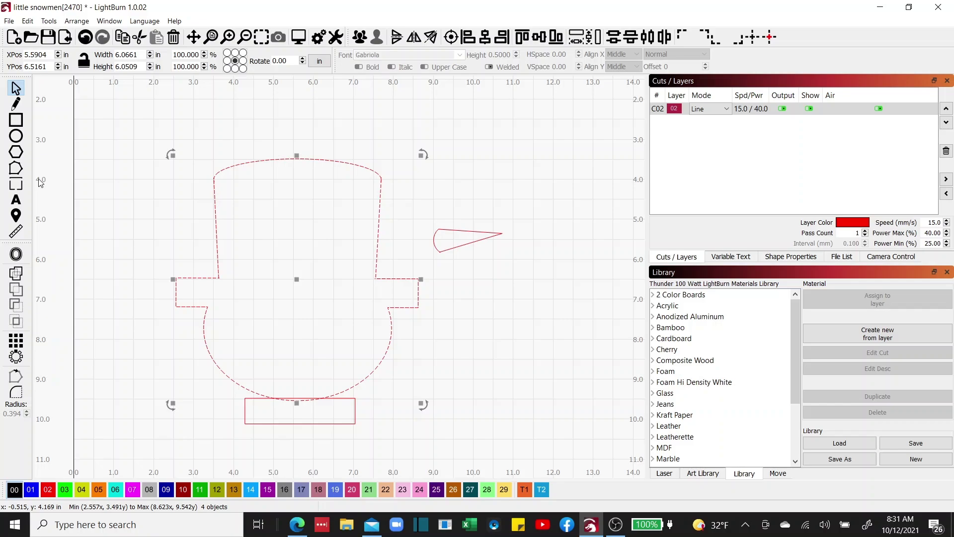
{"action": "key", "text": "ctrl+grave"}
{"action": "scroll", "coordinate": [197, 179], "scroll_direction": "up", "scroll_amount": 2}
{"action": "scroll", "coordinate": [198, 181], "scroll_direction": "up", "scroll_amount": 5}
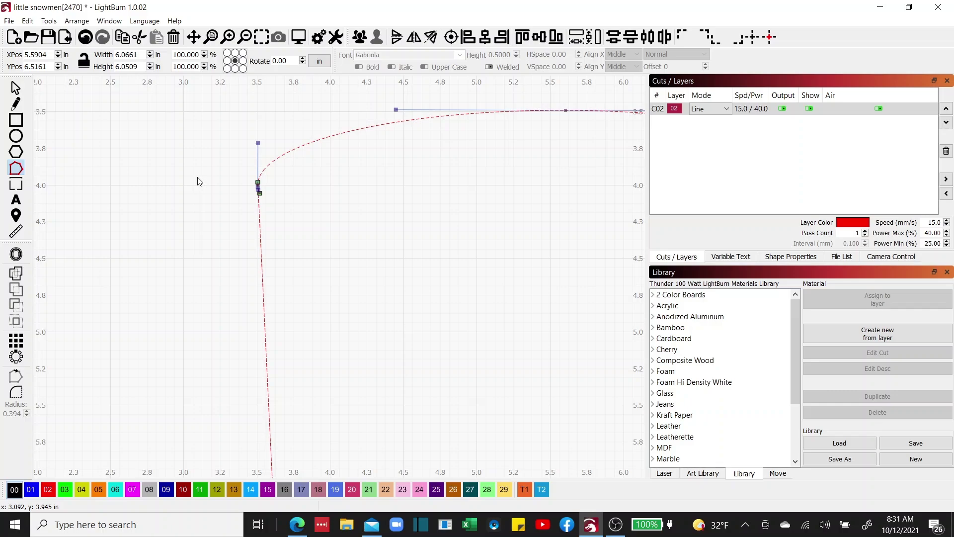
{"action": "scroll", "coordinate": [258, 182], "scroll_direction": "up", "scroll_amount": 10}
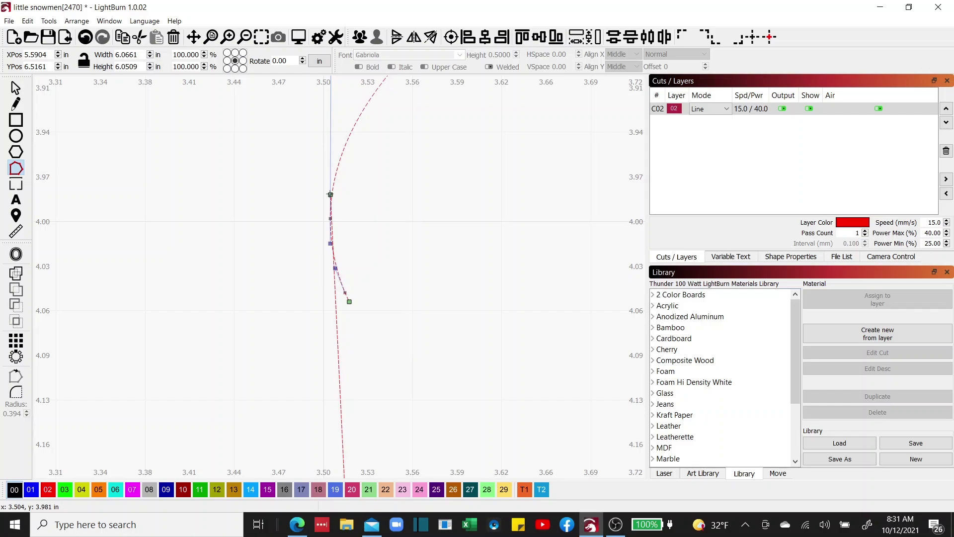
{"action": "scroll", "coordinate": [426, 260], "scroll_direction": "down", "scroll_amount": 8}
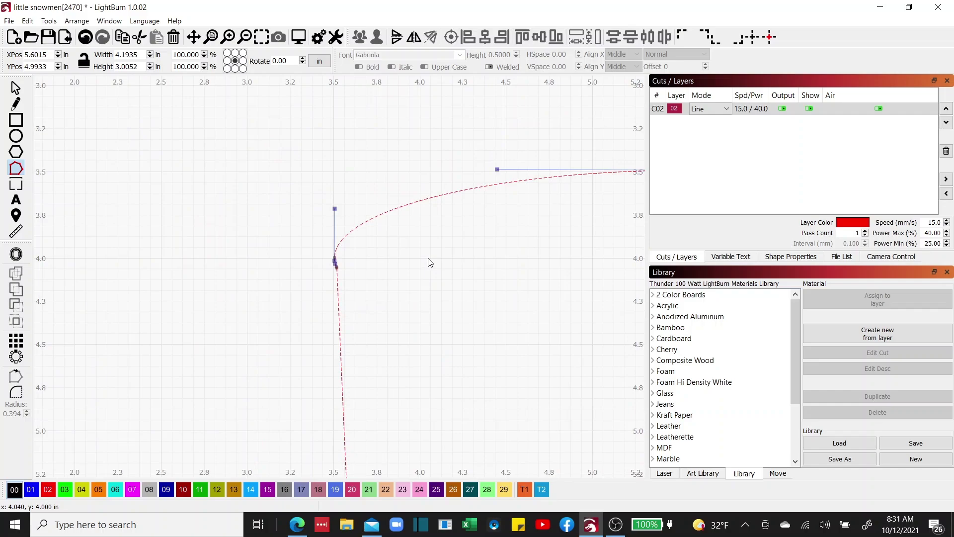
- Join the hat's curved top to its right side line at the upper corner by snapping their end nodes together
{"action": "left_click_drag", "start_coordinate": [428, 260], "coordinate": [174, 288]}
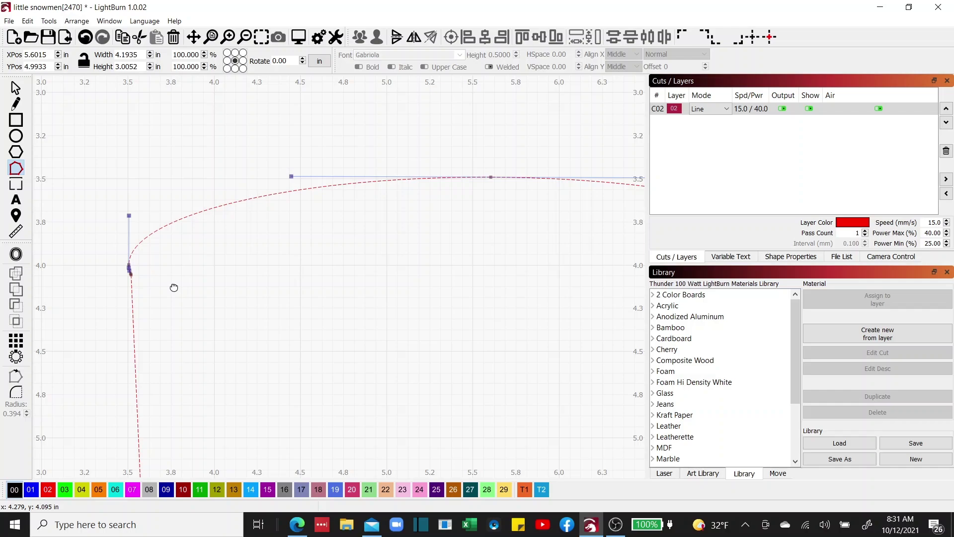
{"action": "scroll", "coordinate": [173, 287], "scroll_direction": "up", "scroll_amount": 8}
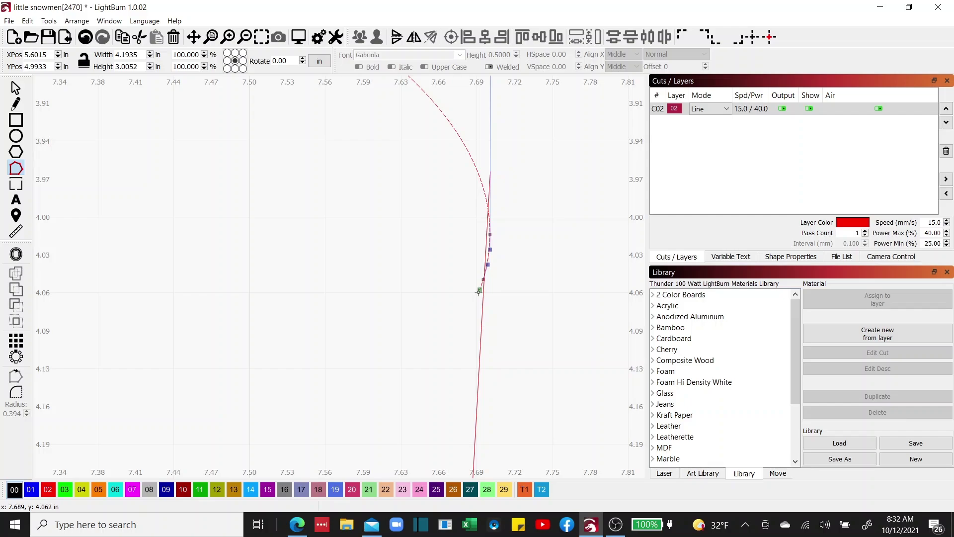
{"action": "left_click", "coordinate": [480, 287]}
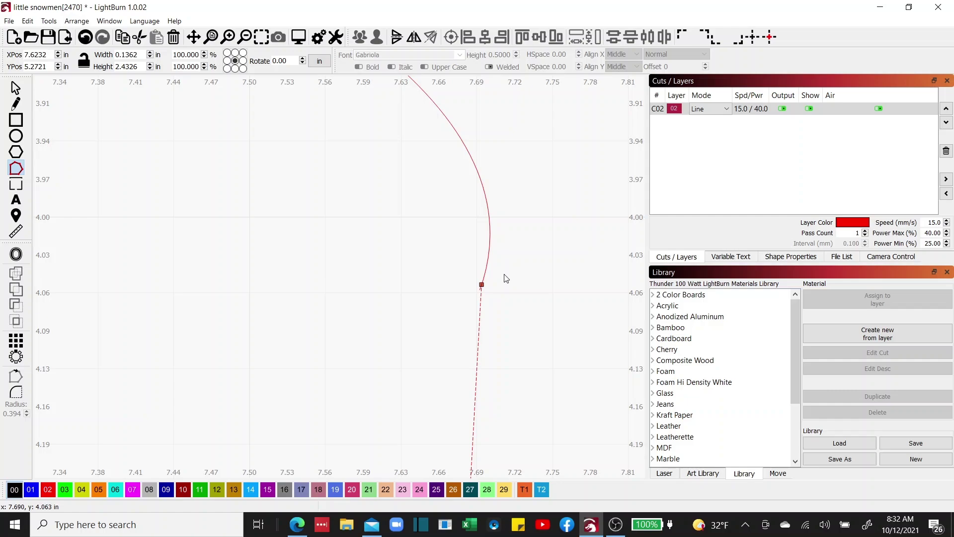
- Move the lower end node of the hat's right side line onto the brim line's end to join them
{"action": "scroll", "coordinate": [505, 277], "scroll_direction": "down", "scroll_amount": 8}
{"action": "scroll", "coordinate": [431, 398], "scroll_direction": "down", "scroll_amount": 3}
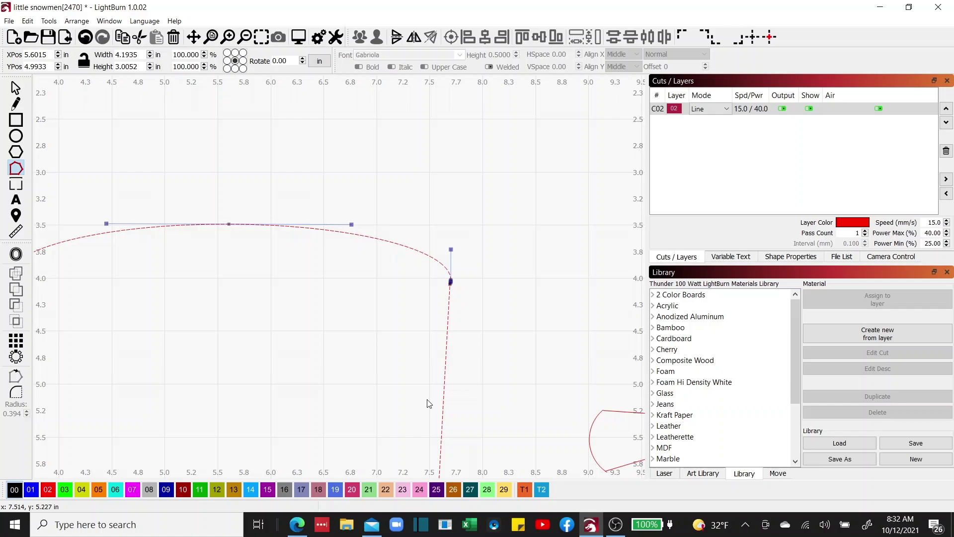
{"action": "scroll", "coordinate": [428, 403], "scroll_direction": "up", "scroll_amount": 10}
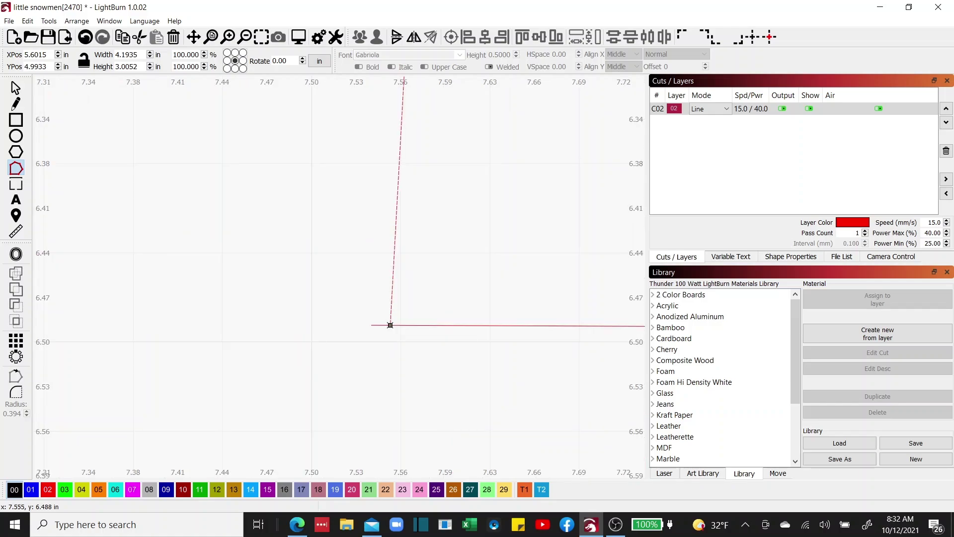
{"action": "left_click_drag", "start_coordinate": [390, 325], "coordinate": [376, 325]}
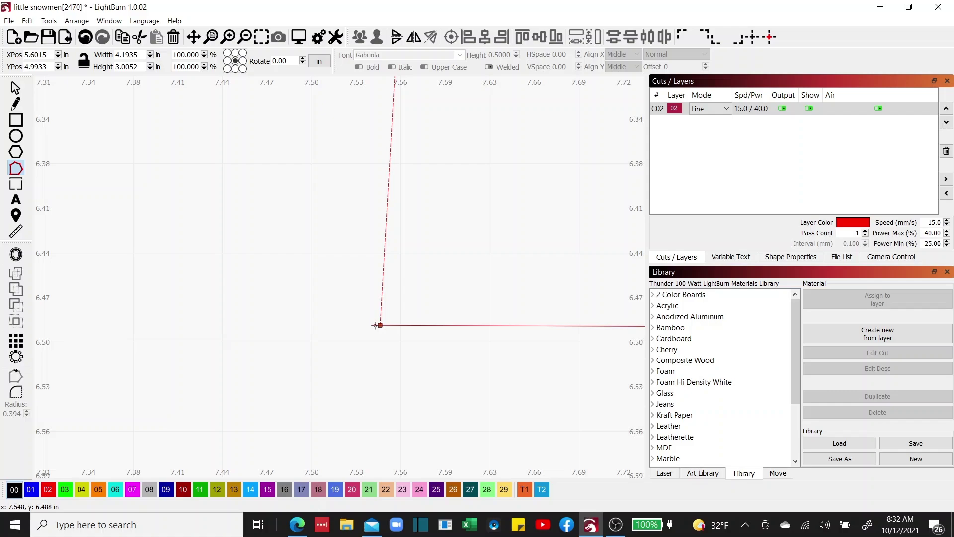
- Join the lower end of the hat's left side line to the left brim line, closing the outline, and leave node editing
{"action": "scroll", "coordinate": [376, 325], "scroll_direction": "down", "scroll_amount": 5}
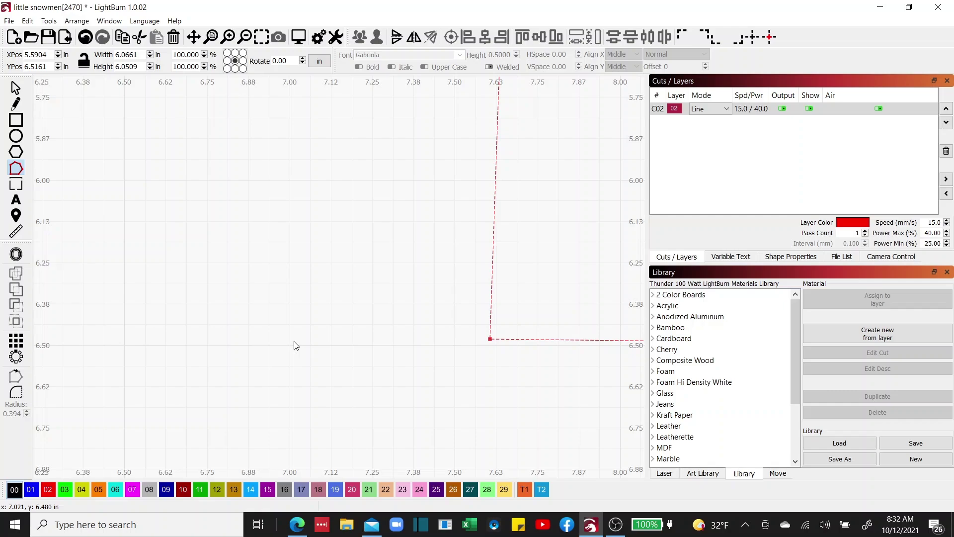
{"action": "scroll", "coordinate": [288, 325], "scroll_direction": "up", "scroll_amount": 3}
{"action": "left_click_drag", "start_coordinate": [289, 324], "coordinate": [290, 323]}
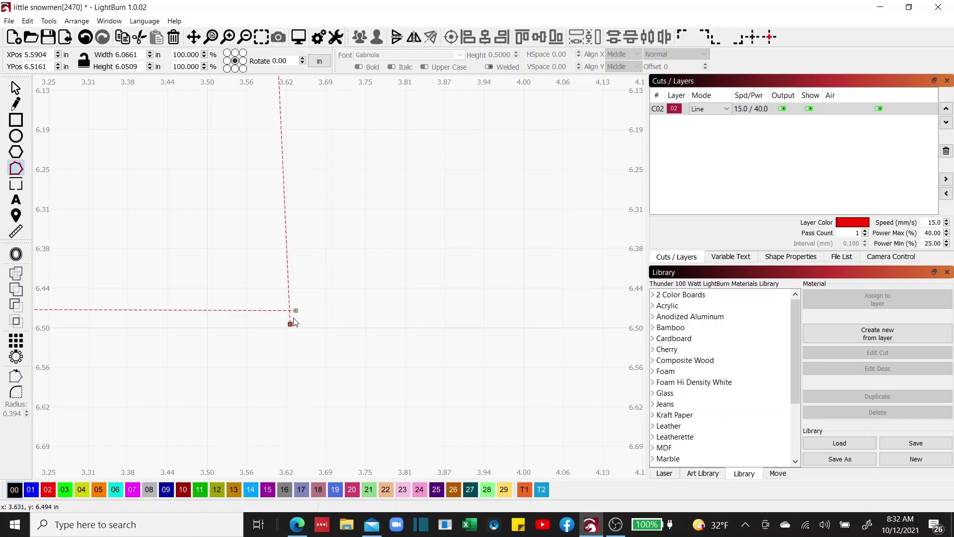
{"action": "scroll", "coordinate": [386, 358], "scroll_direction": "down", "scroll_amount": 10}
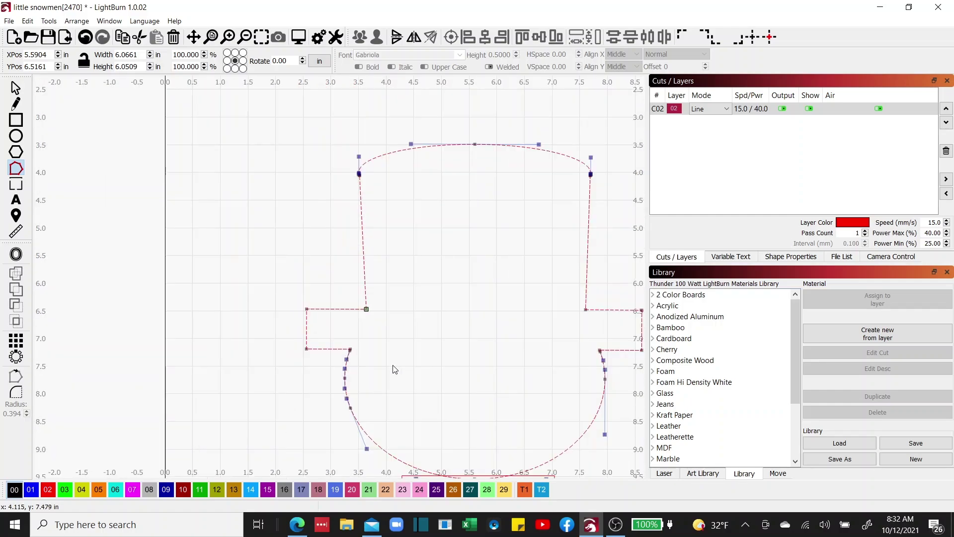
{"action": "left_click_drag", "start_coordinate": [326, 338], "coordinate": [323, 337]}
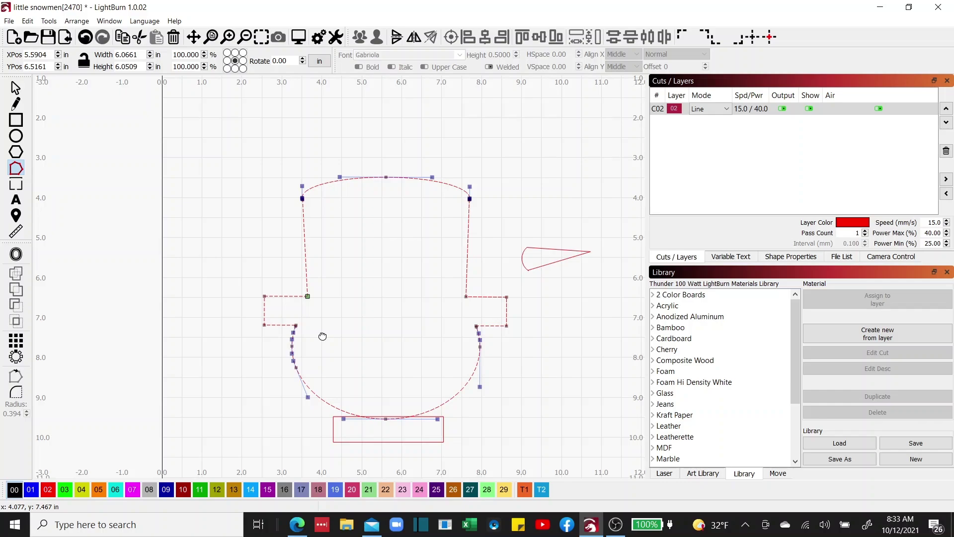
{"action": "key", "text": "Escape"}
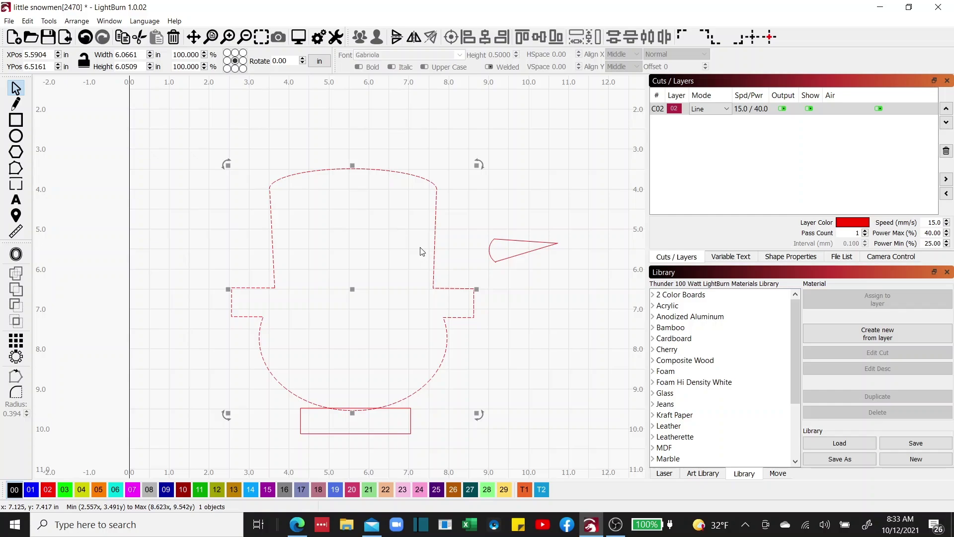
- Edit the carrot nose's nodes to join its curved end to the upper and lower straight edges
{"action": "scroll", "coordinate": [422, 251], "scroll_direction": "right", "scroll_amount": 2}
{"action": "left_click_drag", "start_coordinate": [394, 204], "coordinate": [509, 292]}
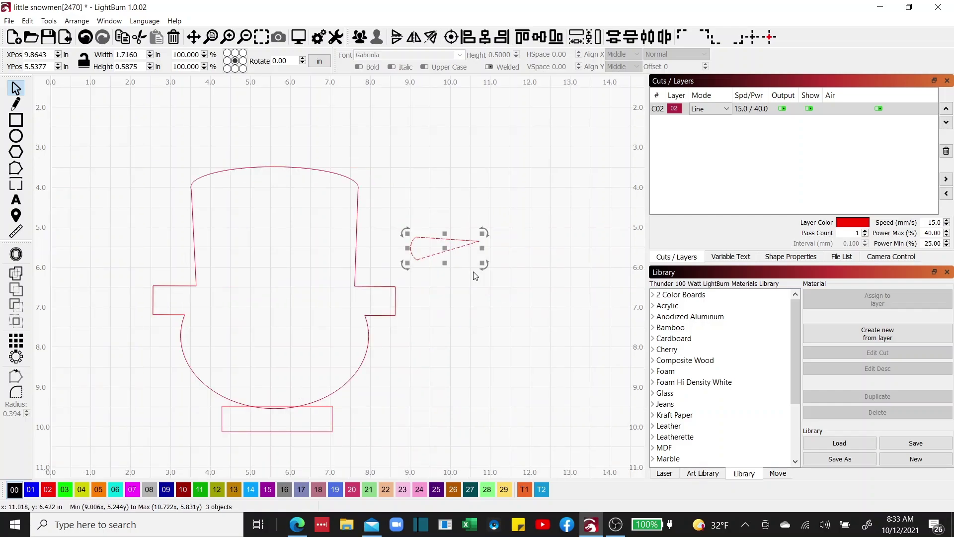
{"action": "left_click", "coordinate": [16, 169]}
{"action": "scroll", "coordinate": [367, 430], "scroll_direction": "up", "scroll_amount": 10}
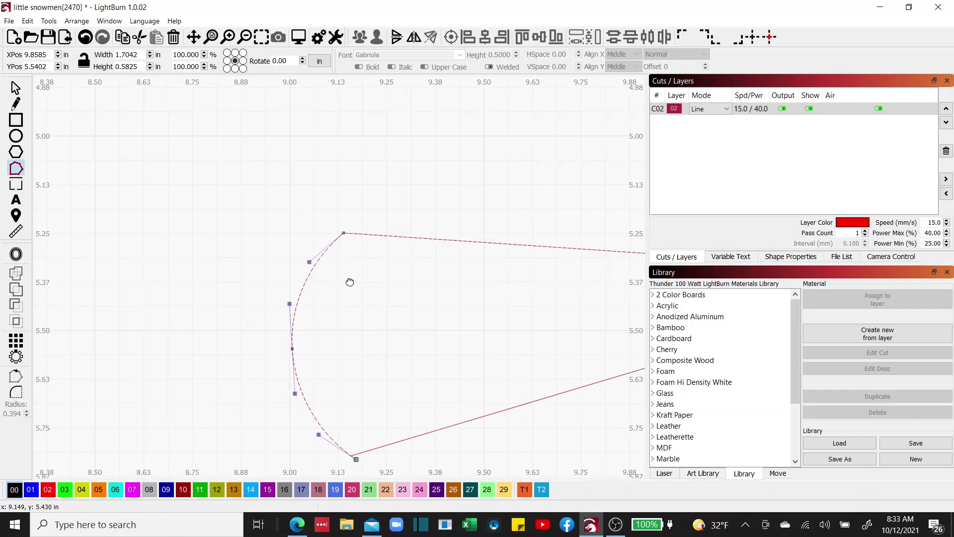
{"action": "scroll", "coordinate": [350, 282], "scroll_direction": "down", "scroll_amount": 3}
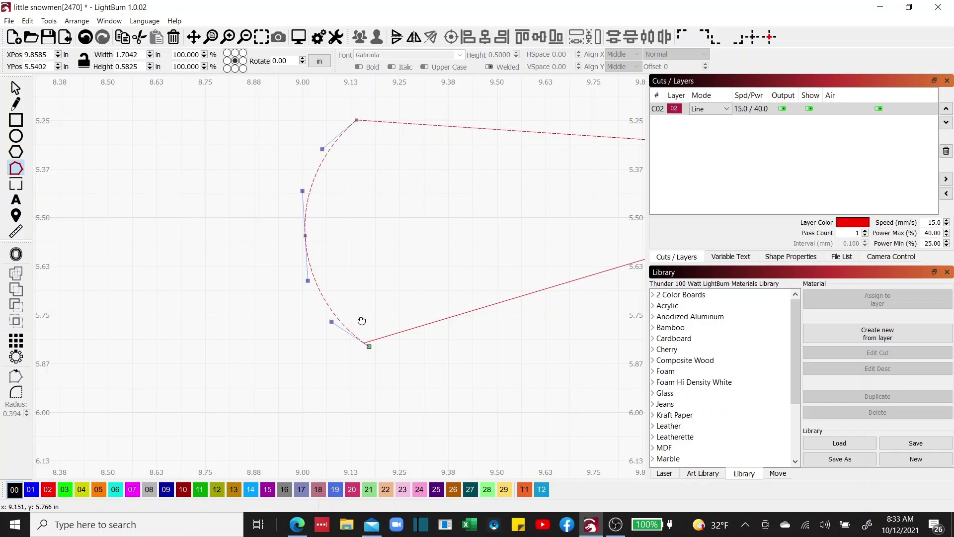
{"action": "left_click_drag", "start_coordinate": [362, 321], "coordinate": [349, 347]}
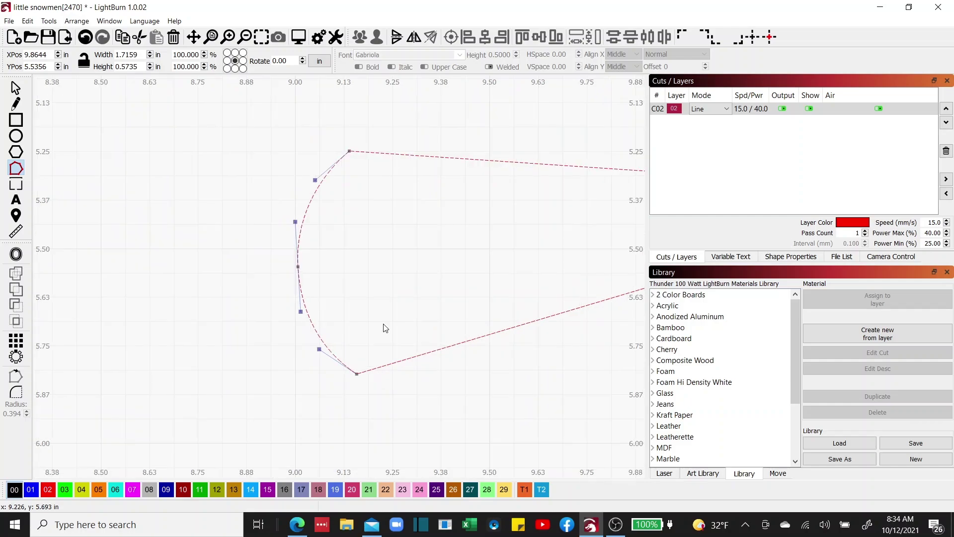
- Join the nose's two straight edges at the pointed tip to close the shape, and leave node editing
{"action": "scroll", "coordinate": [385, 328], "scroll_direction": "down", "scroll_amount": 2}
{"action": "scroll", "coordinate": [473, 293], "scroll_direction": "up", "scroll_amount": 2}
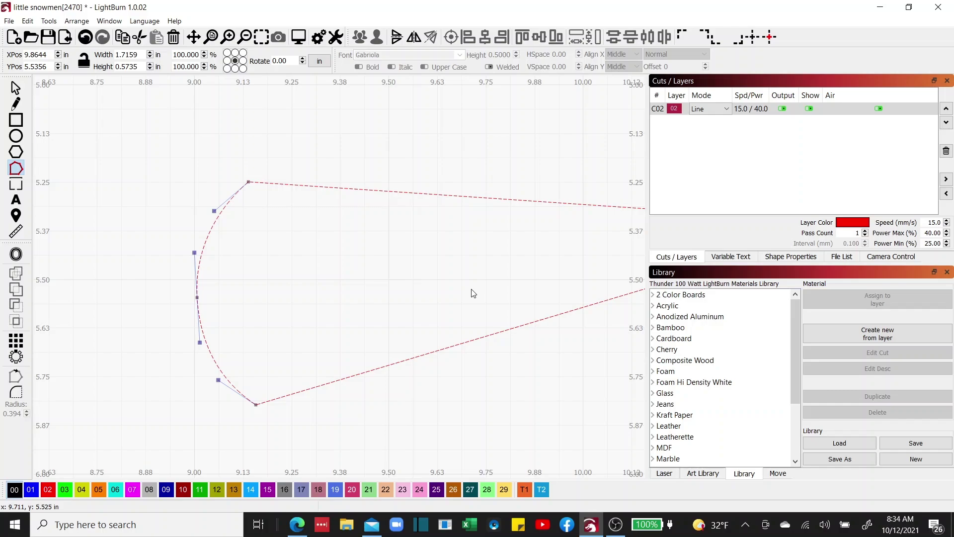
{"action": "scroll", "coordinate": [473, 293], "scroll_direction": "down", "scroll_amount": 3}
{"action": "left_click_drag", "start_coordinate": [388, 396], "coordinate": [458, 347]}
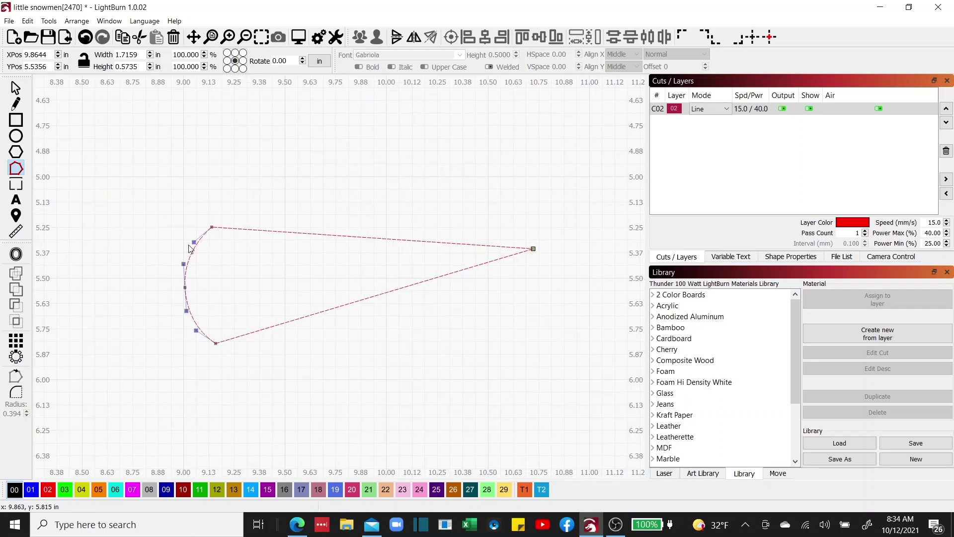
{"action": "key", "text": "Escape"}
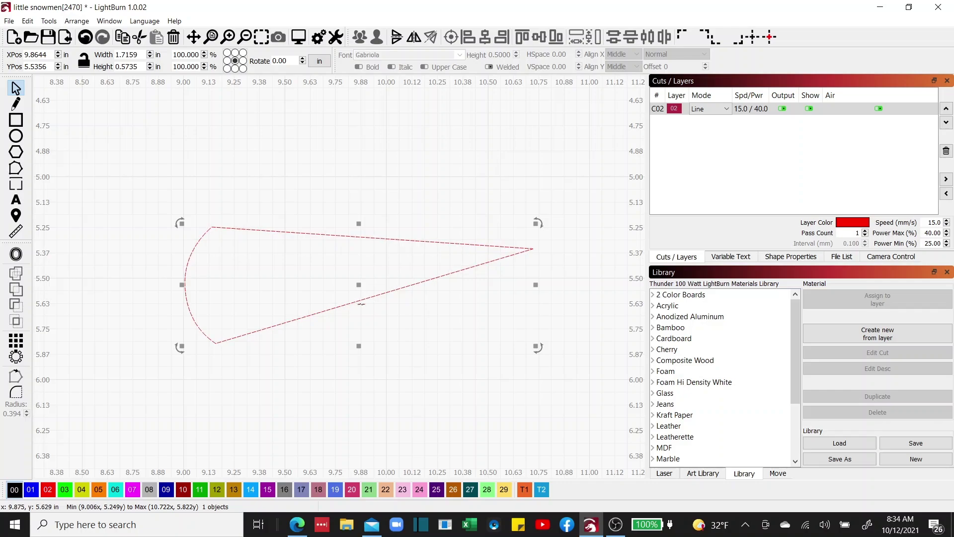
- Check the snowman outline and the base rectangle by selecting each one separately
{"action": "scroll", "coordinate": [377, 366], "scroll_direction": "down", "scroll_amount": 2}
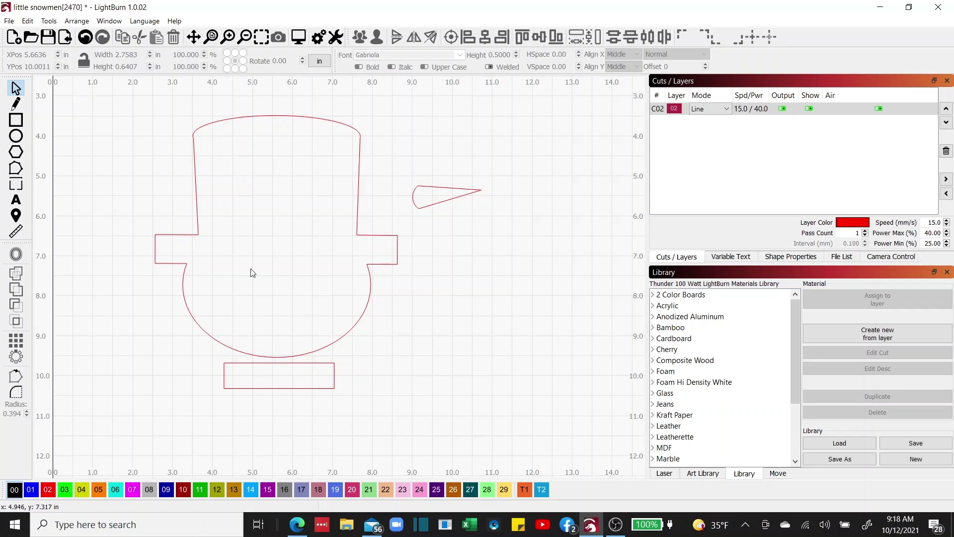
{"action": "left_click", "coordinate": [195, 188]}
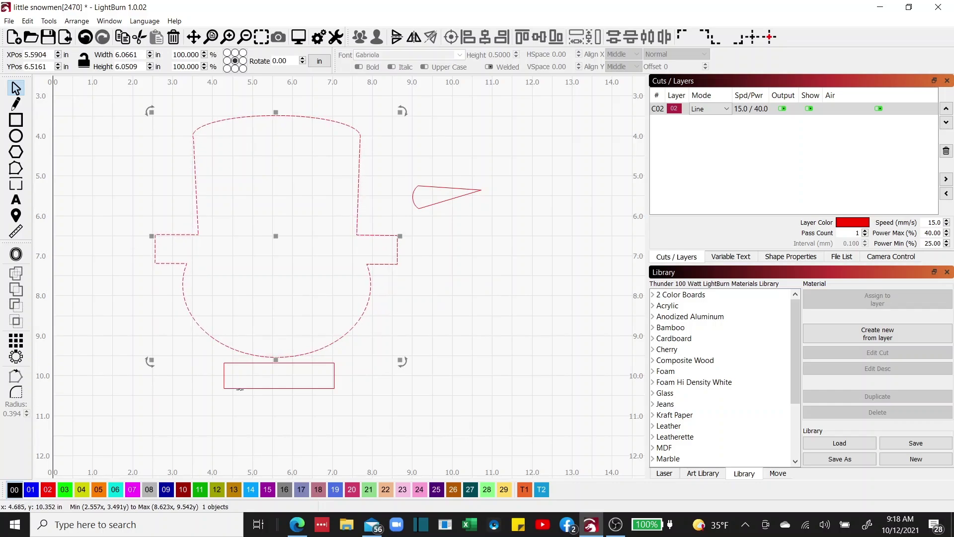
{"action": "left_click", "coordinate": [240, 388]}
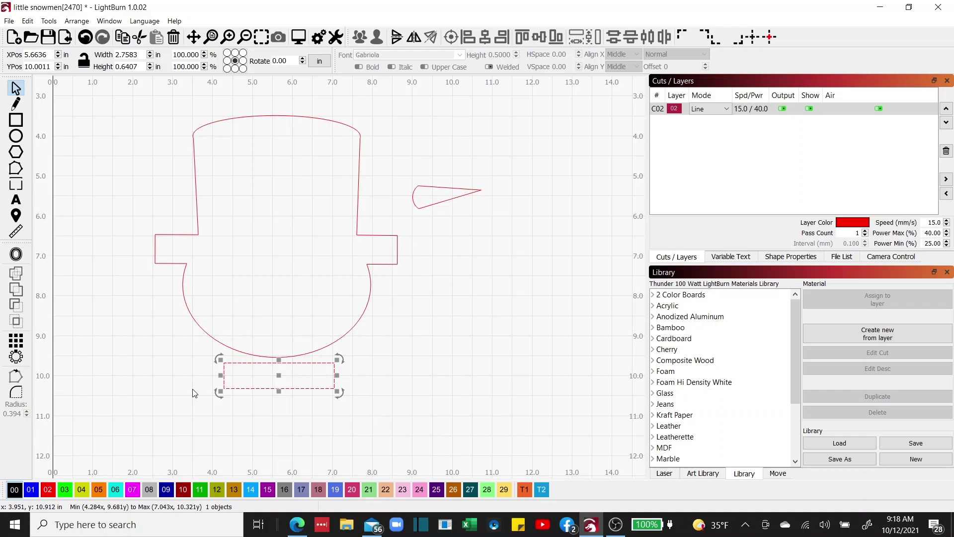
{"action": "left_click", "coordinate": [175, 366]}
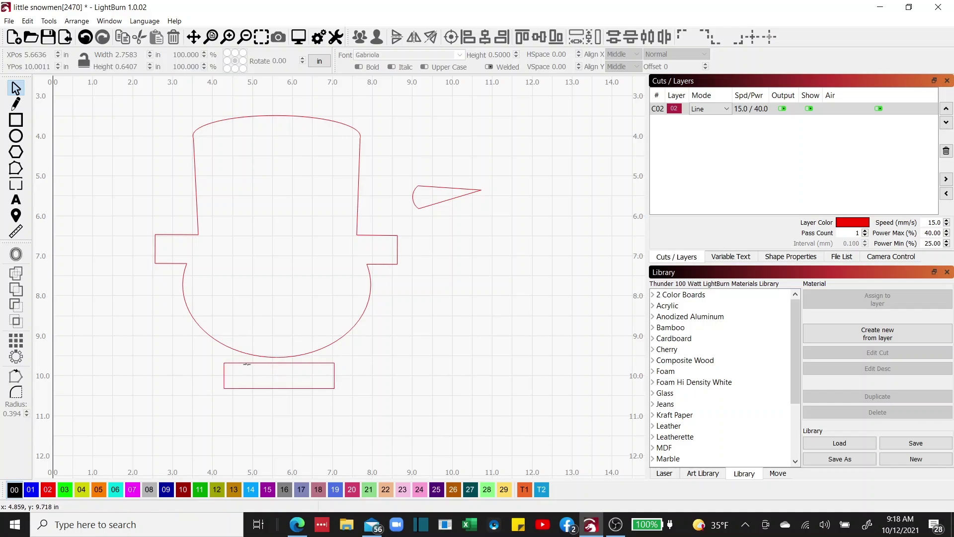
- Nudge the base rectangle up about 0.2 in so its upper edge overlaps the bottom of the snowman's face
{"action": "left_click", "coordinate": [247, 363]}
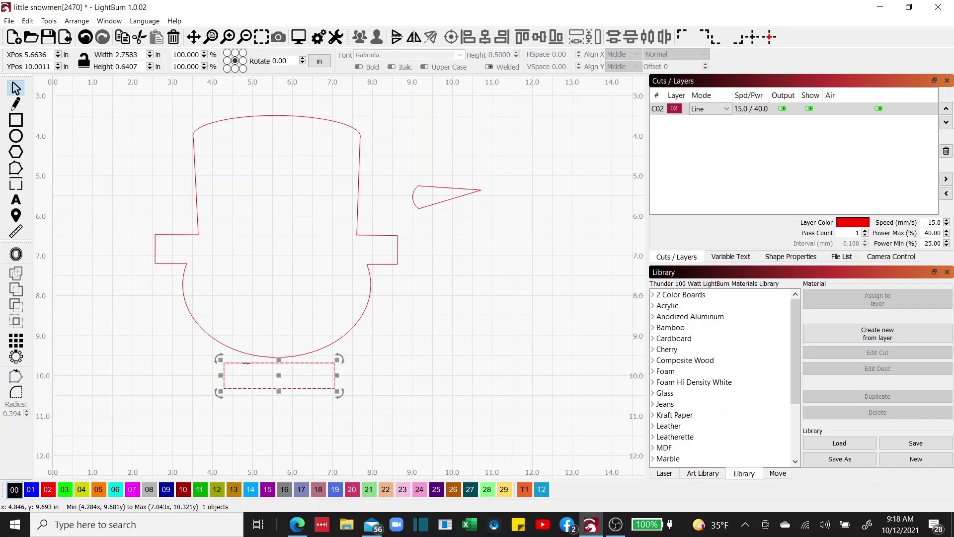
{"action": "key", "text": "Up"}
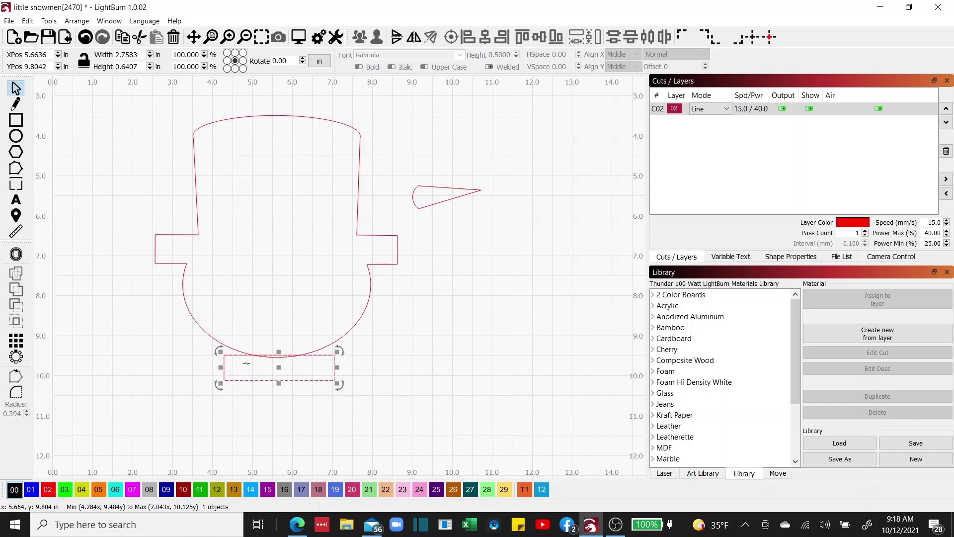
{"action": "scroll", "coordinate": [279, 371], "scroll_direction": "up", "scroll_amount": 4}
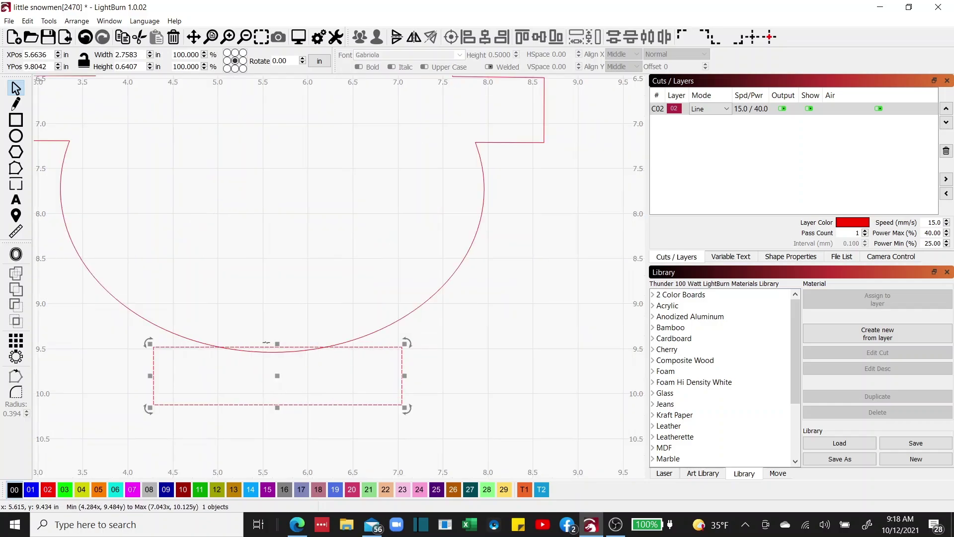
{"action": "scroll", "coordinate": [273, 344], "scroll_direction": "down", "scroll_amount": 3}
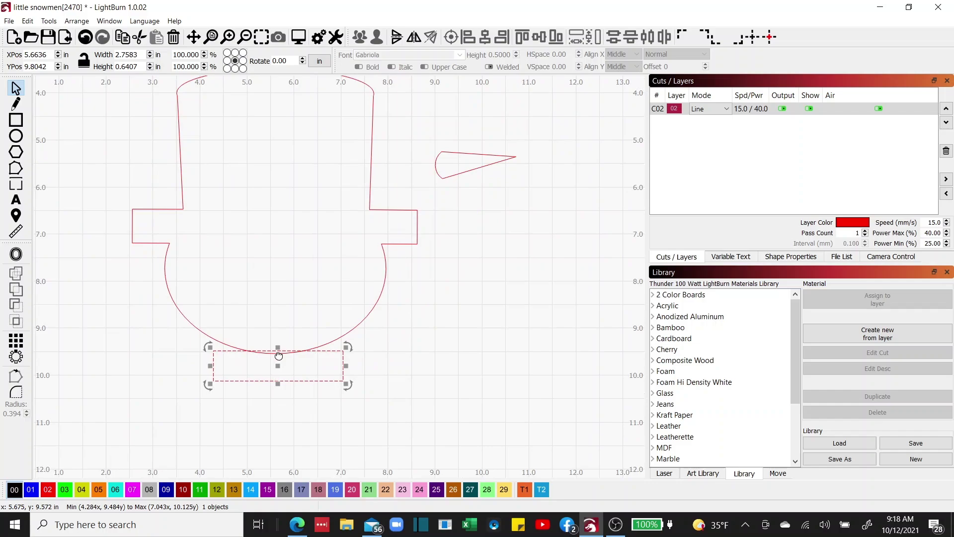
{"action": "scroll", "coordinate": [279, 355], "scroll_direction": "down", "scroll_amount": 2}
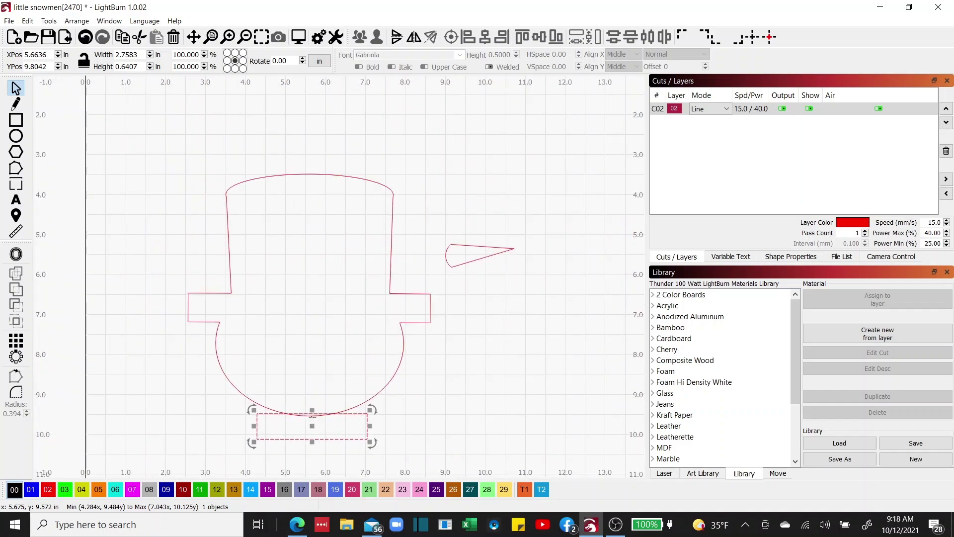
- Weld the snowman outline and the base rectangle into a single shape
{"action": "left_click_drag", "start_coordinate": [392, 460], "coordinate": [444, 466]}
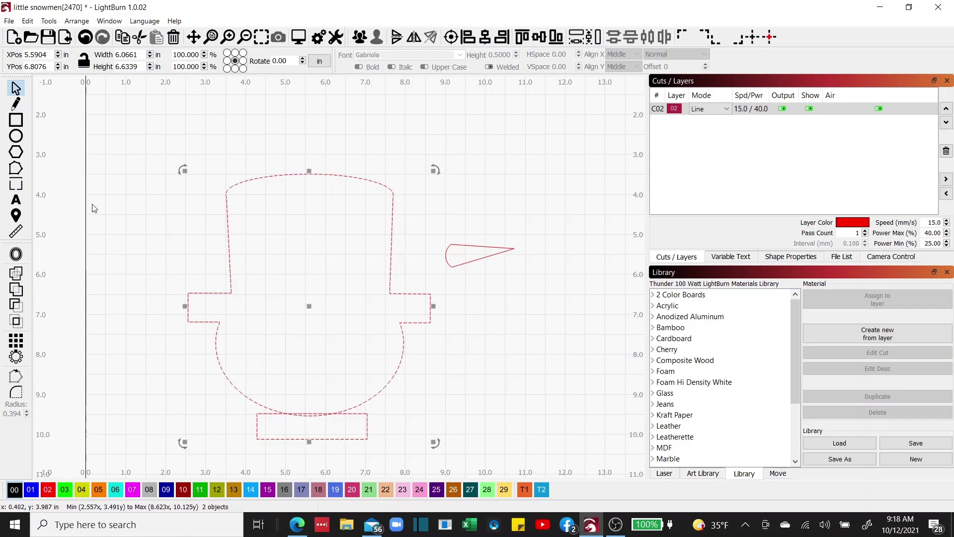
{"action": "left_click", "coordinate": [17, 273]}
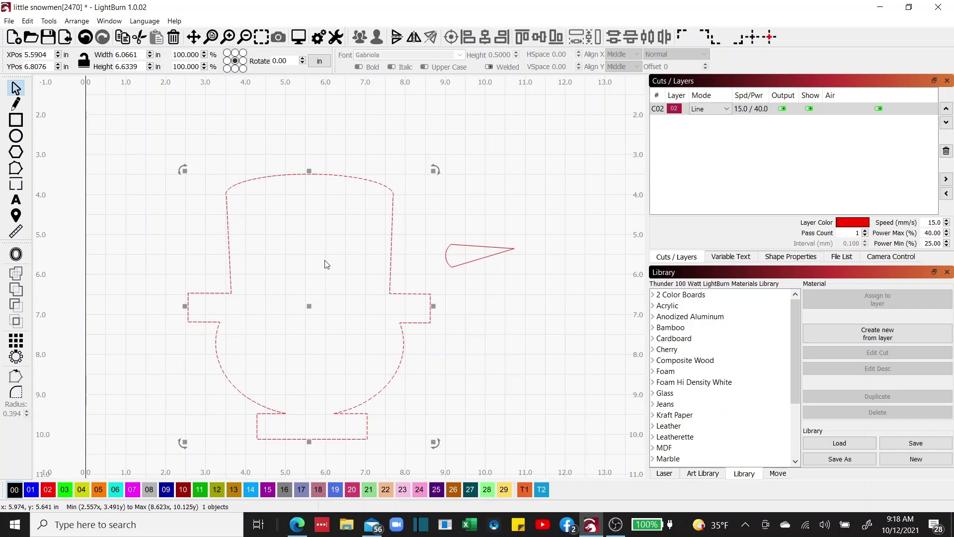
{"action": "scroll", "coordinate": [343, 285], "scroll_direction": "down", "scroll_amount": 3}
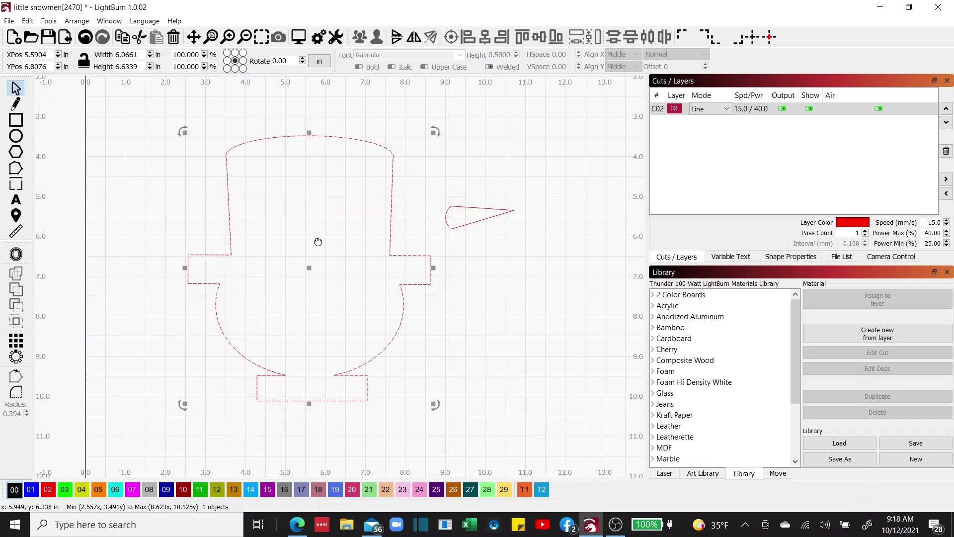